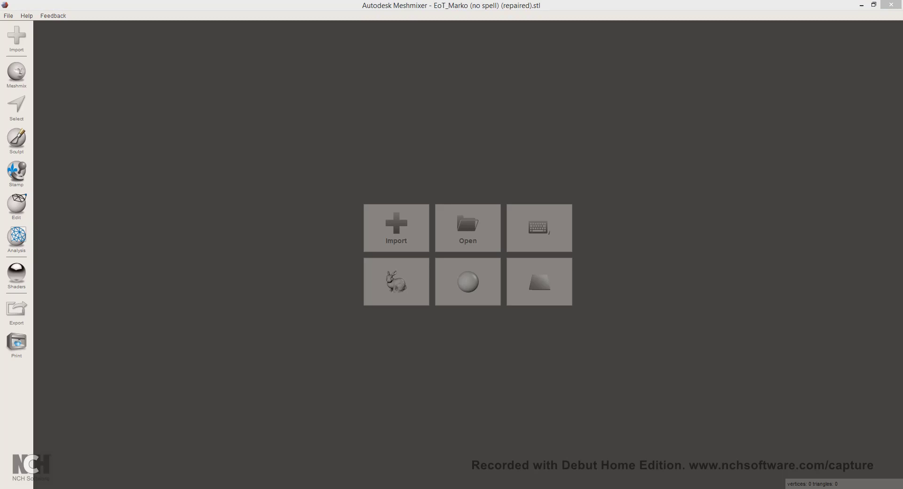
Import EoT_Marko (no spell) (repaired).stl into the empty Meshmixer scene
left_click_drag(647, 70, 428, 145)
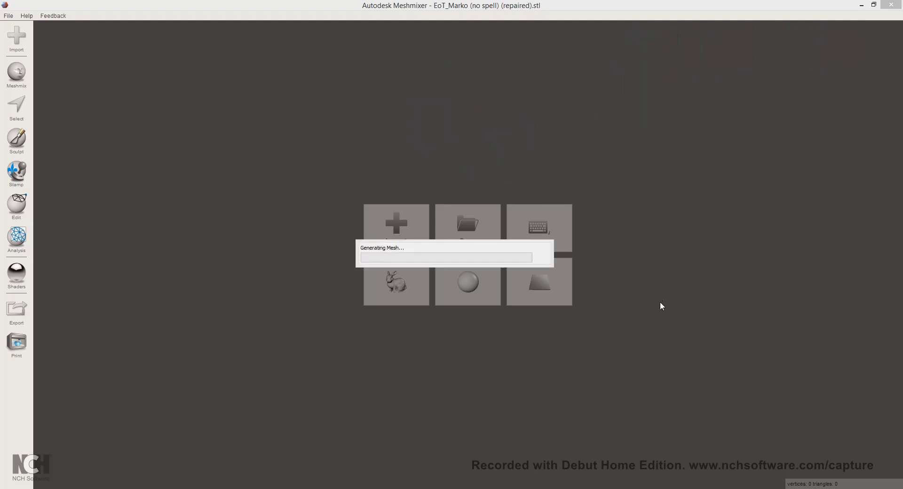
Rotate the EoT_Marko figure -90° about X with Transform so it stands upright
left_click(28, 207)
right_click_drag(369, 321, 409, 336)
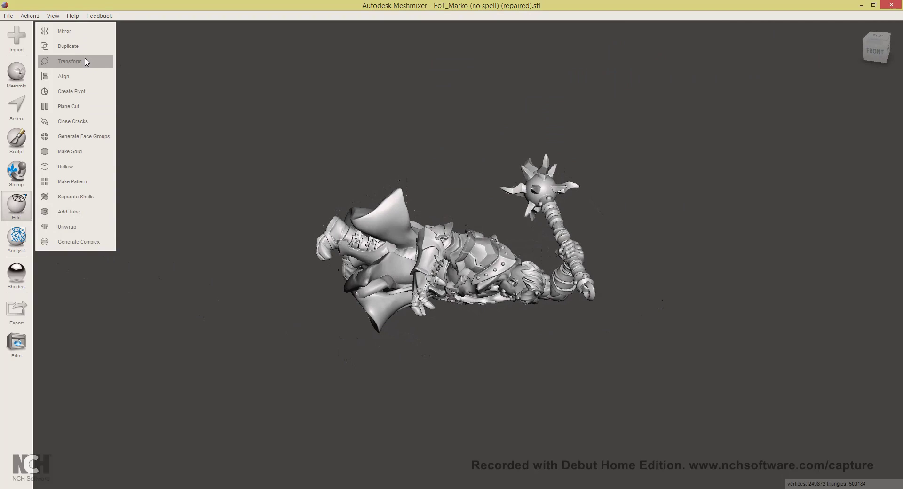
left_click(69, 61)
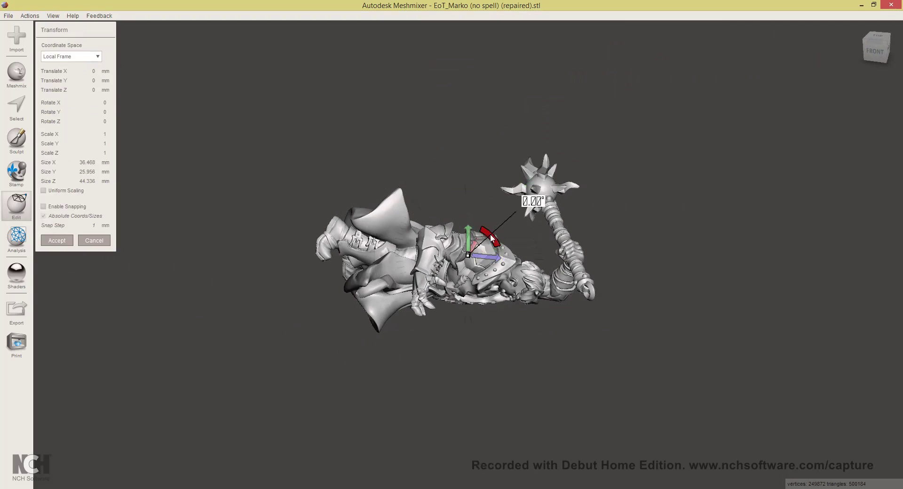
left_click_drag(493, 239, 417, 205)
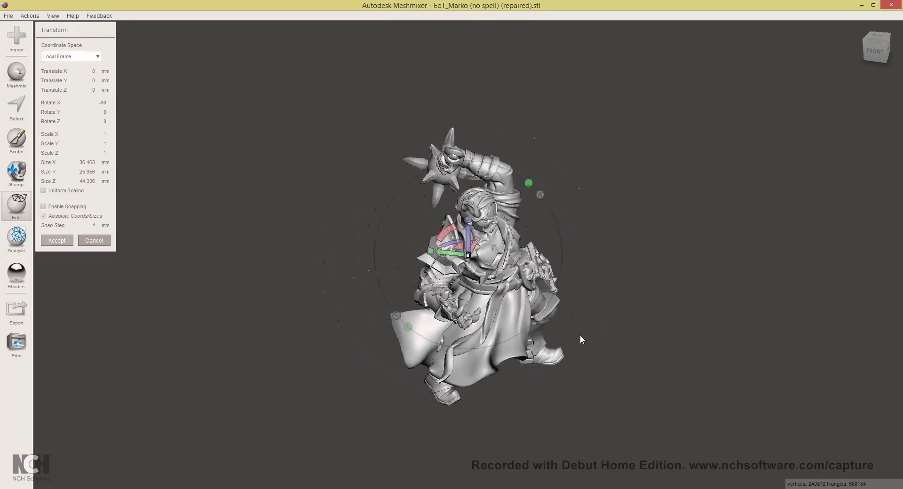
key("Return")
right_click_drag(580, 329, 475, 294)
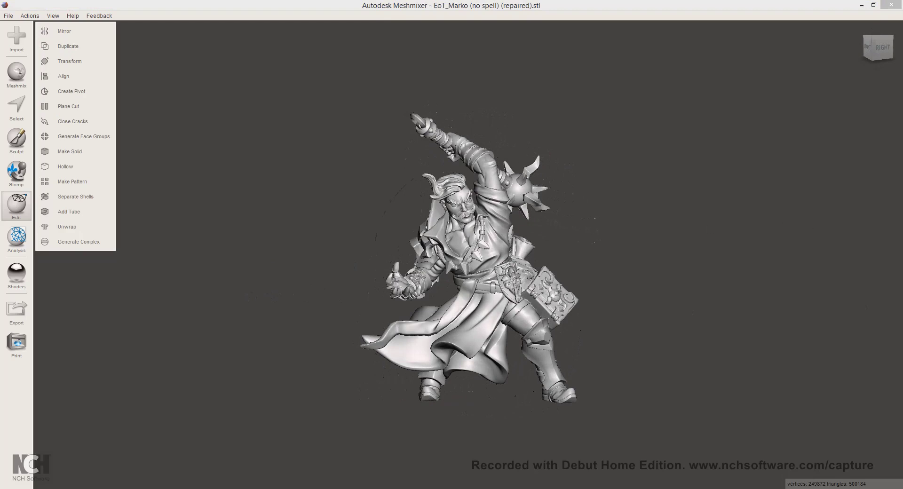
Append Fighter_Guild_Sword (repaired).stl to the scene beside the figure
left_click_drag(693, 155, 355, 218)
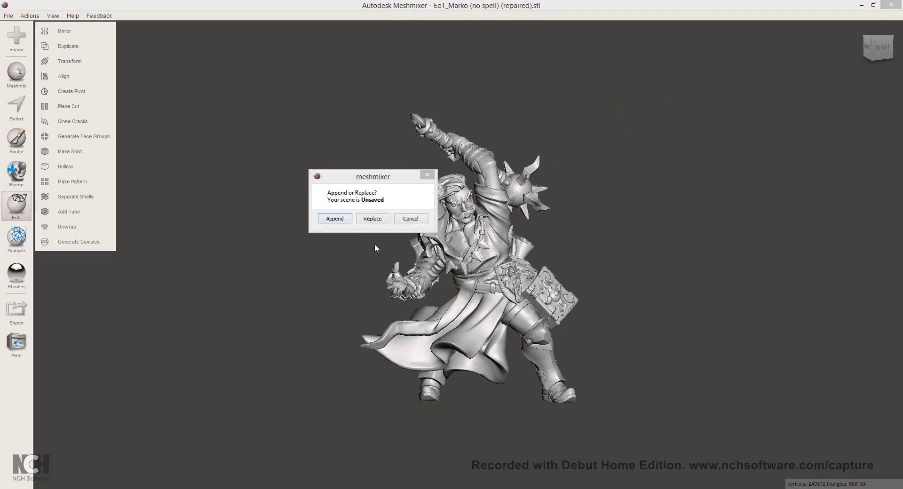
left_click(335, 219)
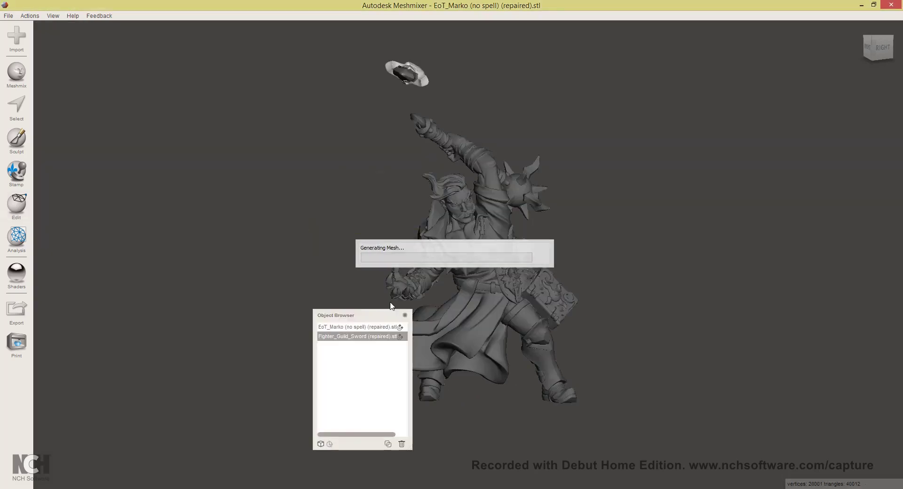
right_click_drag(579, 225, 642, 319)
left_click(16, 205)
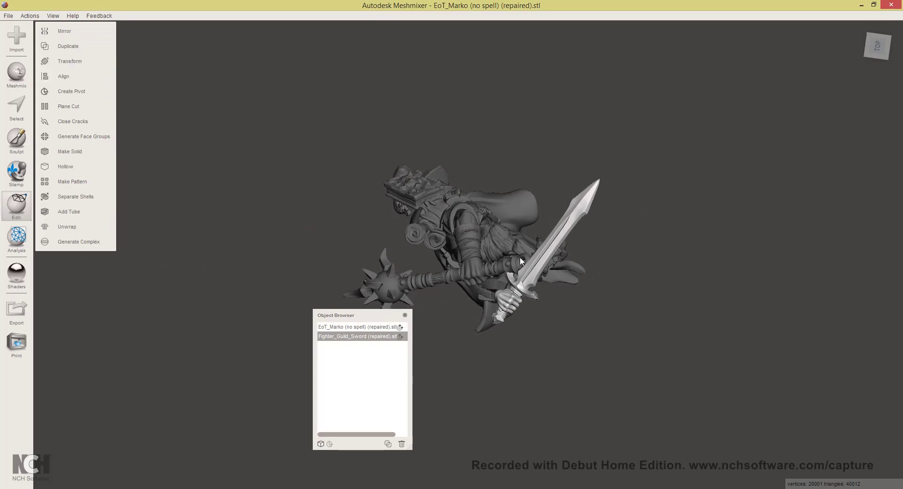
right_click_drag(506, 361, 352, 267)
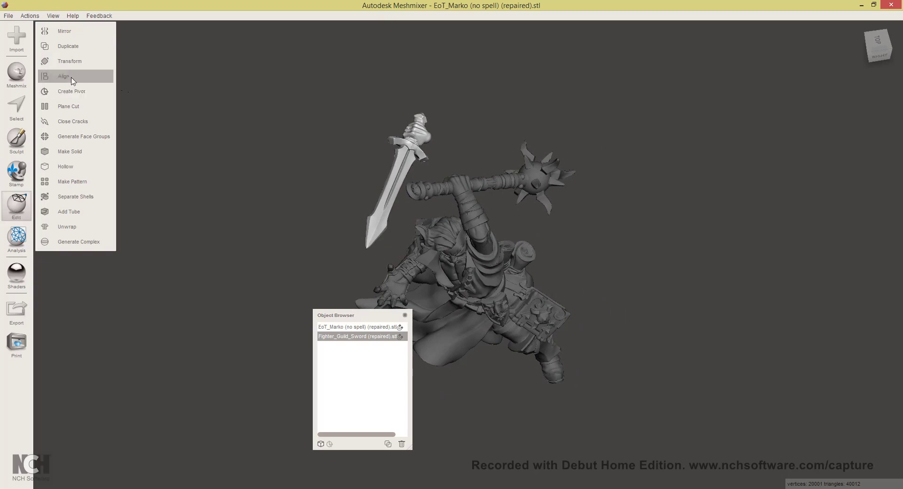
Start a Transform on the sword using the World Frame coordinate space
left_click(70, 62)
right_click_drag(447, 171, 147, 84)
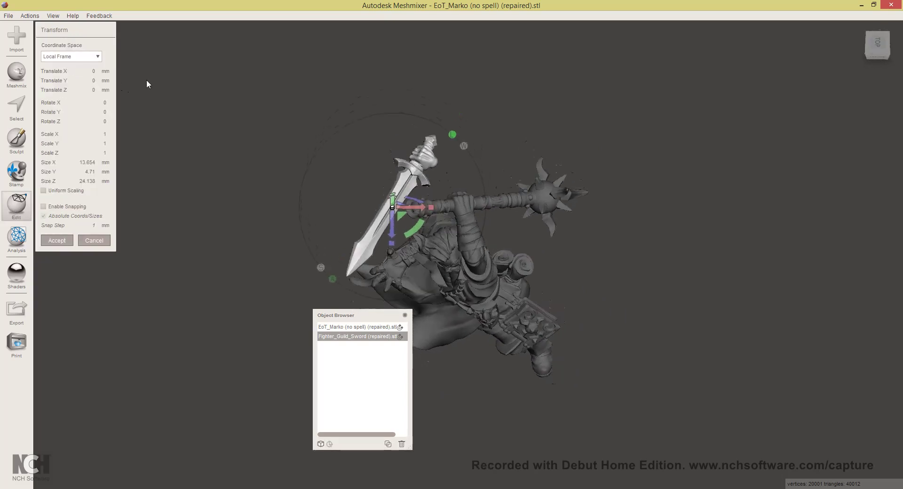
left_click(87, 57)
left_click(79, 66)
right_click_drag(453, 162, 498, 199)
middle_click_drag(497, 198, 565, 214)
Rotate the sword about 23° around Y, 6.5° around X, level it around Z, and accept
left_click_drag(566, 214, 584, 201)
right_click_drag(584, 202, 563, 121)
left_click_drag(563, 123, 563, 127)
right_click_drag(562, 125, 530, 142)
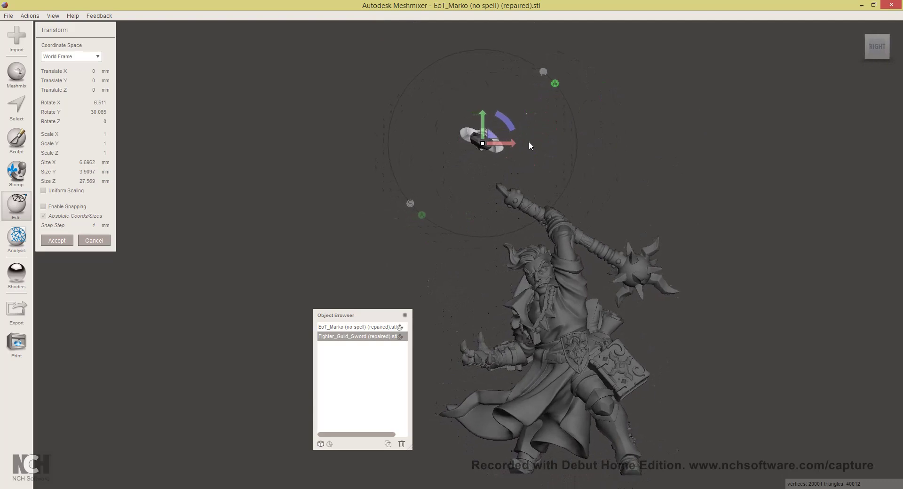
left_click_drag(510, 127, 504, 116)
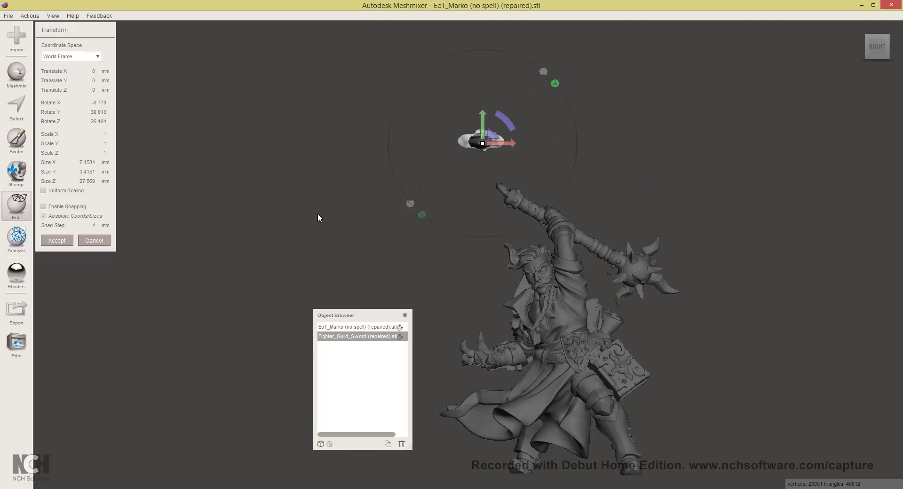
left_click(66, 242)
Switch the sword's Transform to Local Frame, then cancel the unused transform
right_click_drag(484, 170, 560, 189)
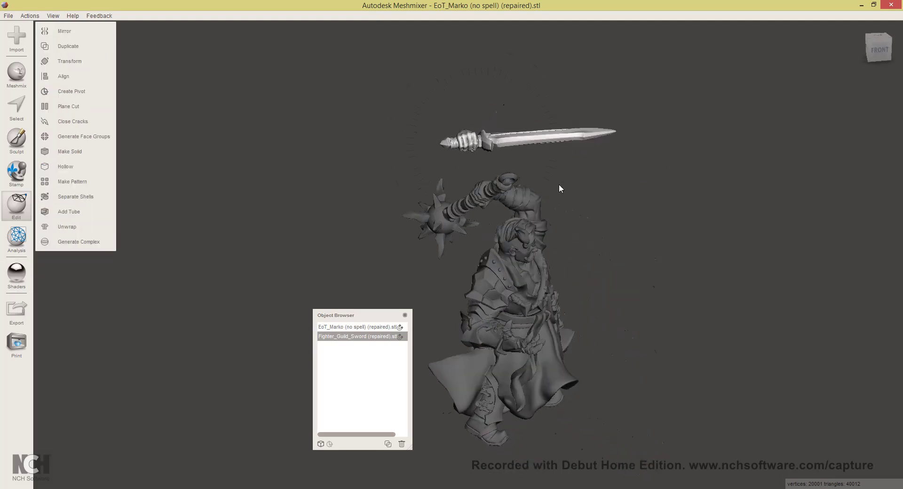
left_click(70, 62)
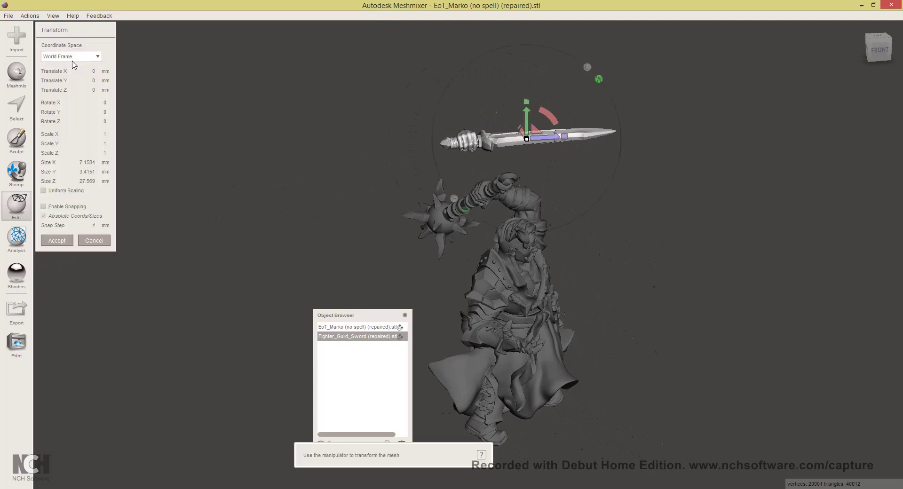
left_click(87, 57)
left_click(71, 76)
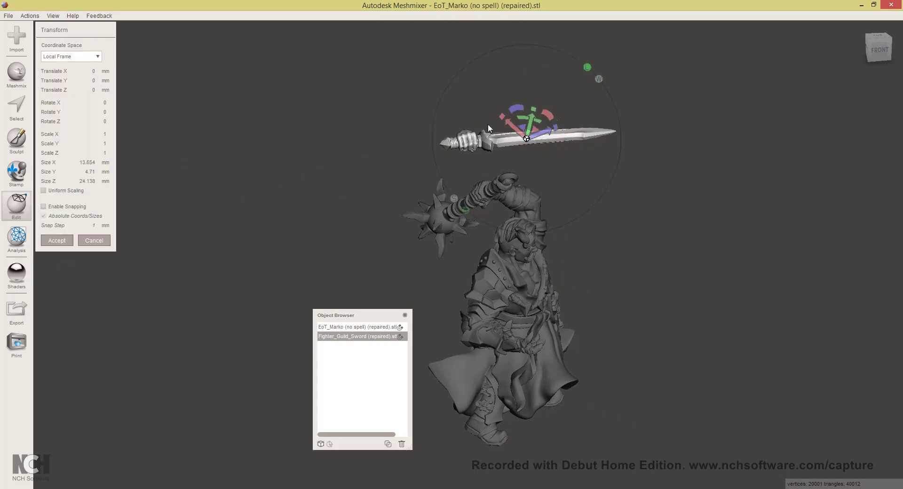
right_click_drag(488, 123, 552, 182)
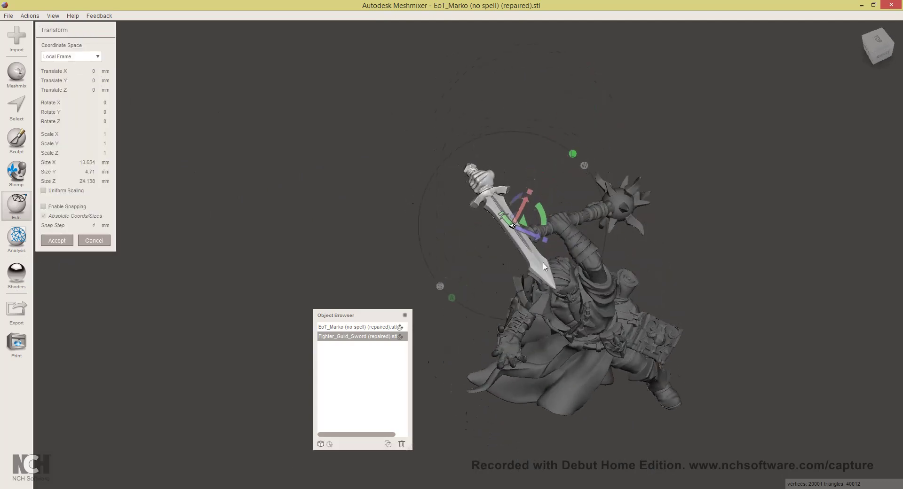
right_click_drag(544, 266, 424, 248)
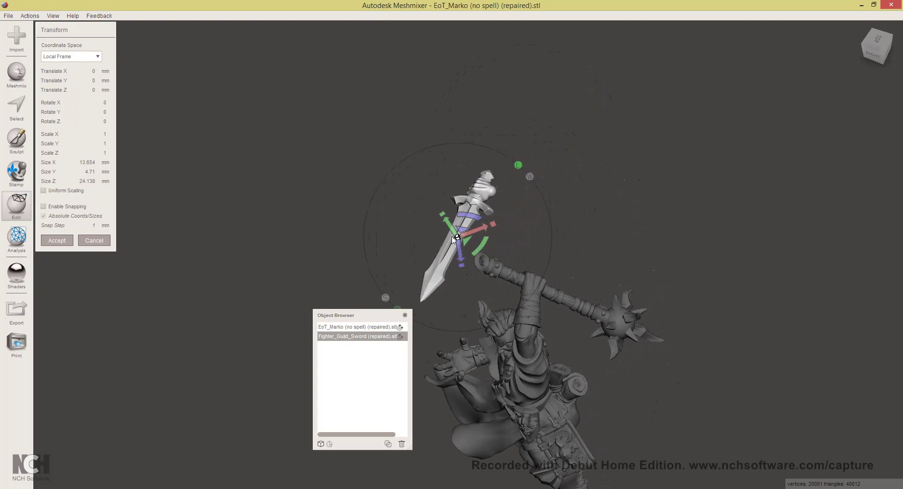
left_click(94, 240)
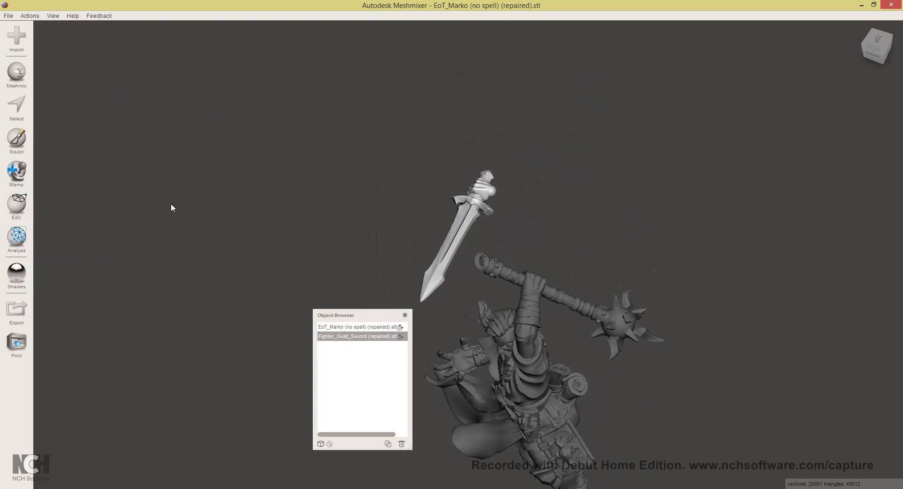
Align the sword to the world origin and close the Object Browser
left_click(16, 205)
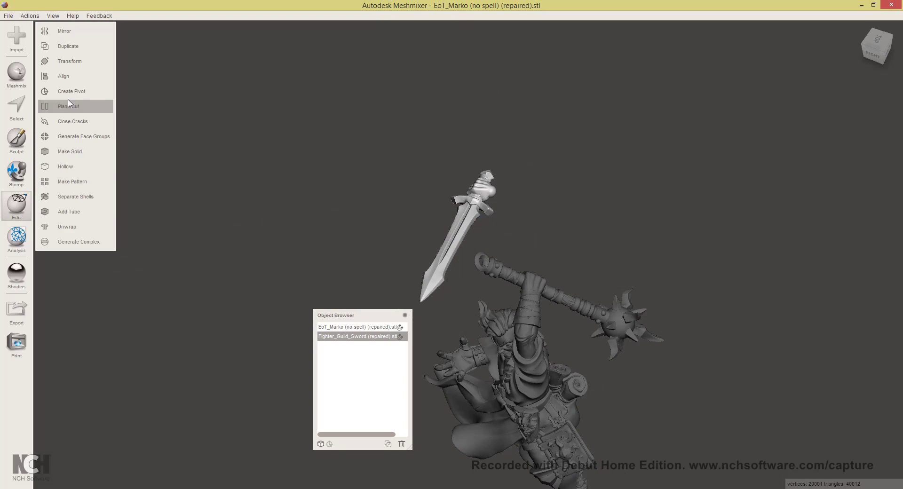
left_click(63, 77)
right_click_drag(393, 268, 292, 208)
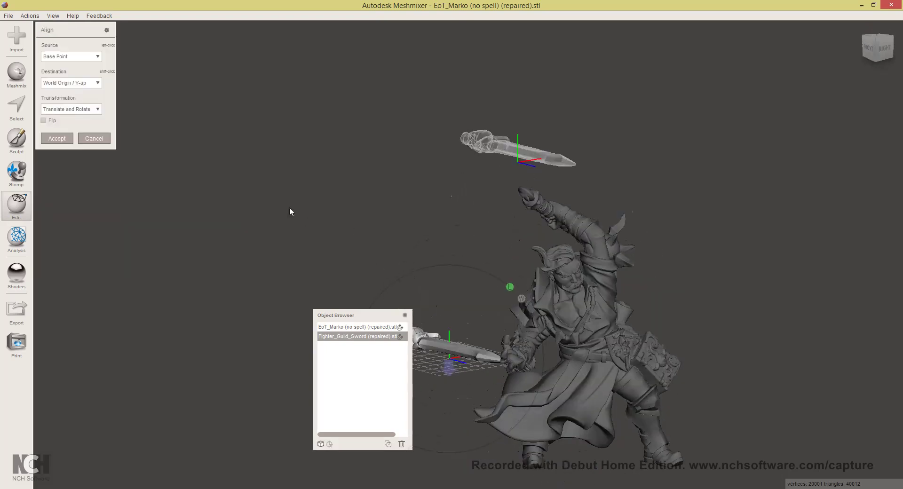
left_click(55, 139)
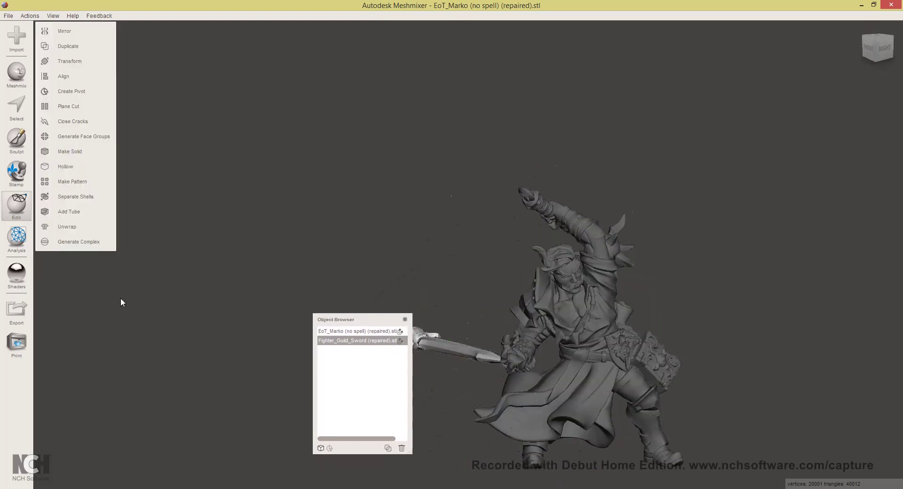
left_click(405, 319)
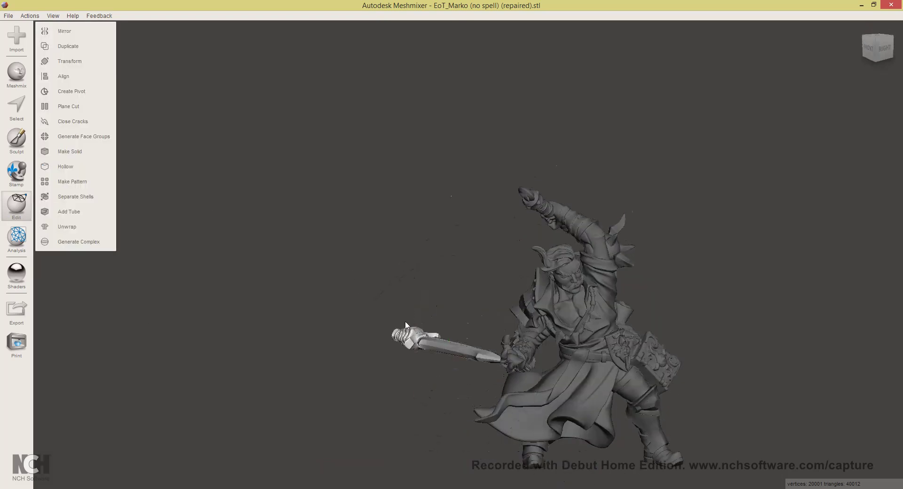
Start a Transform on the sword, keeping its Local Frame coordinate space
left_click(70, 61)
right_click_drag(421, 300, 508, 371)
left_click(80, 55)
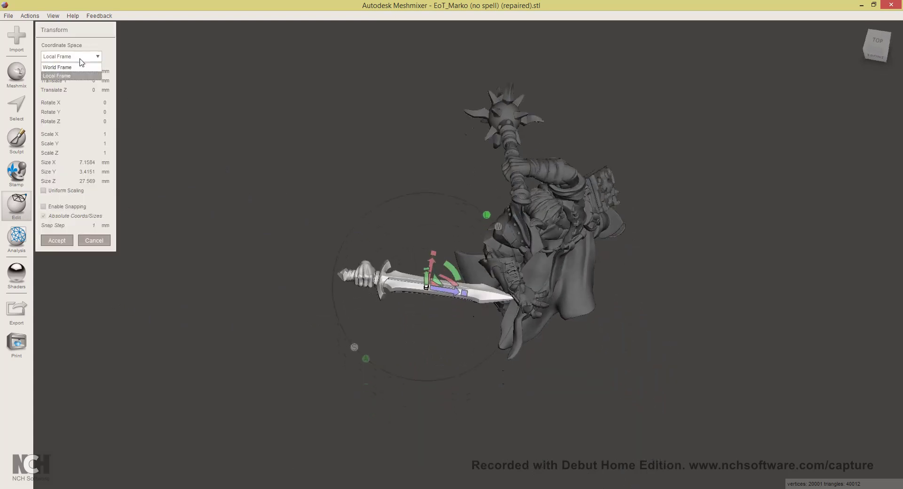
left_click(81, 69)
left_click(81, 56)
left_click(81, 68)
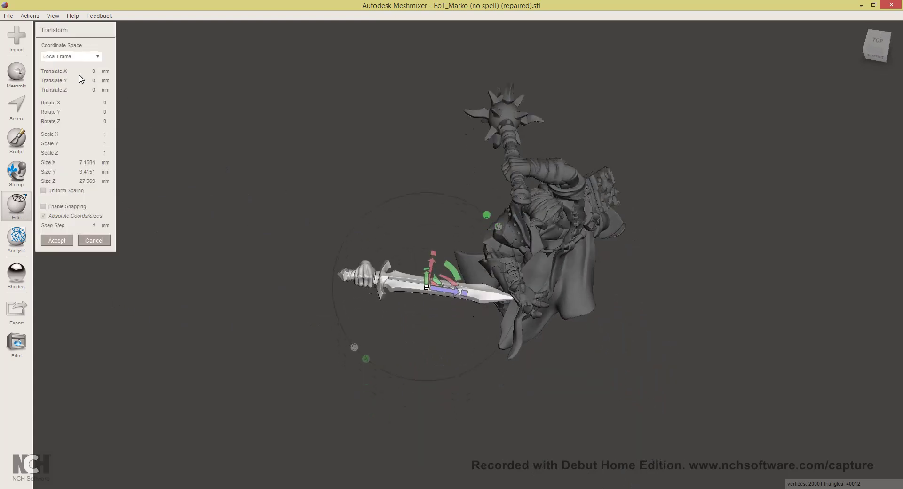
right_click_drag(414, 277, 402, 236)
right_click_drag(329, 275, 385, 346)
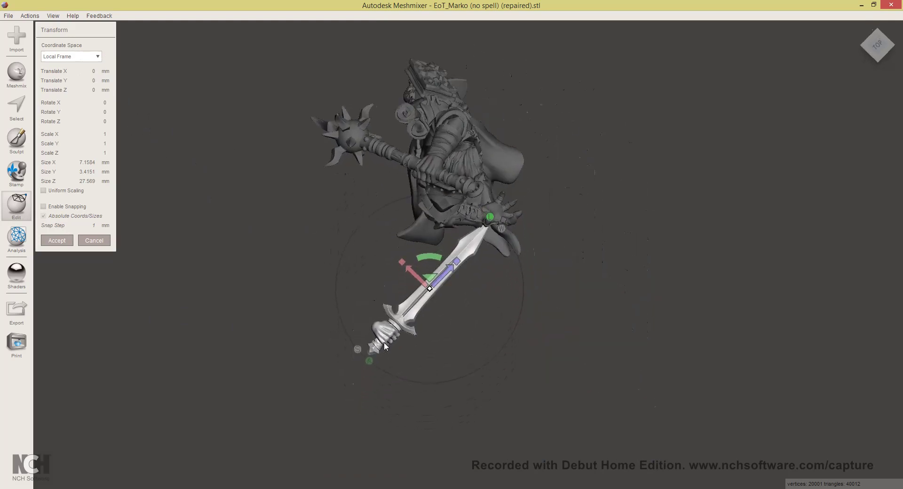
Move the sword down and left below the figure and accept the new position
left_click_drag(489, 241, 412, 291)
right_click_drag(411, 291, 59, 242)
left_click(56, 240)
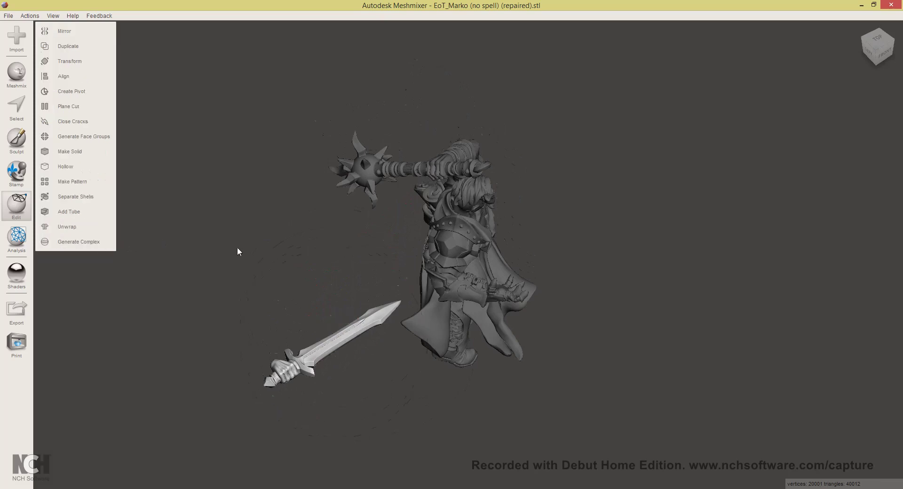
right_click_drag(238, 251, 392, 206)
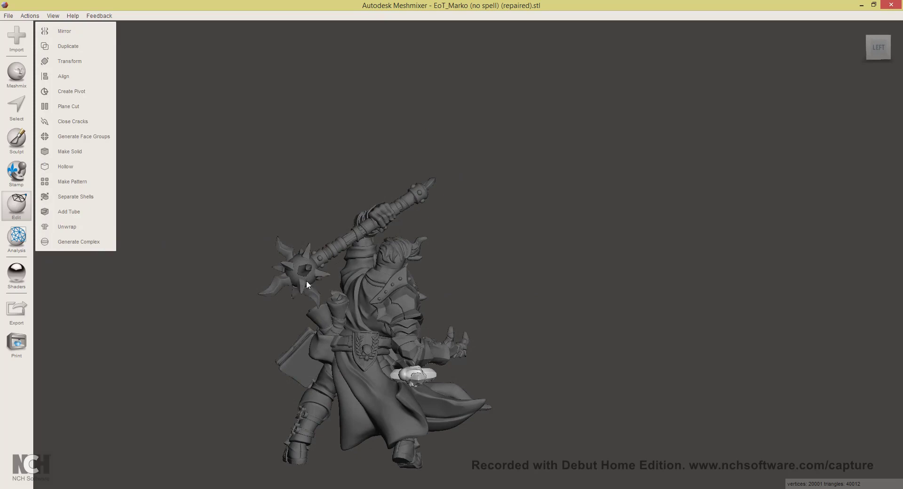
right_click_drag(449, 274, 170, 205)
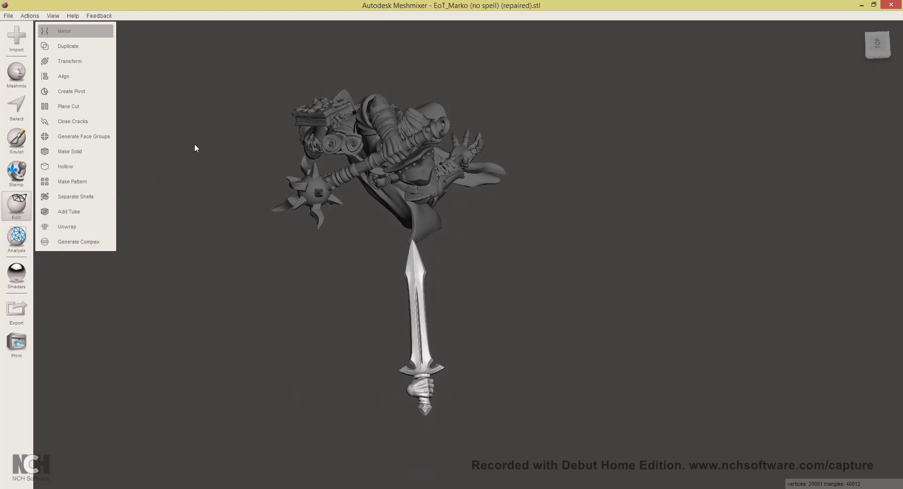
Mirror the sword across a flipped plane beside it to create a mirrored copy
left_click_drag(373, 329, 323, 329)
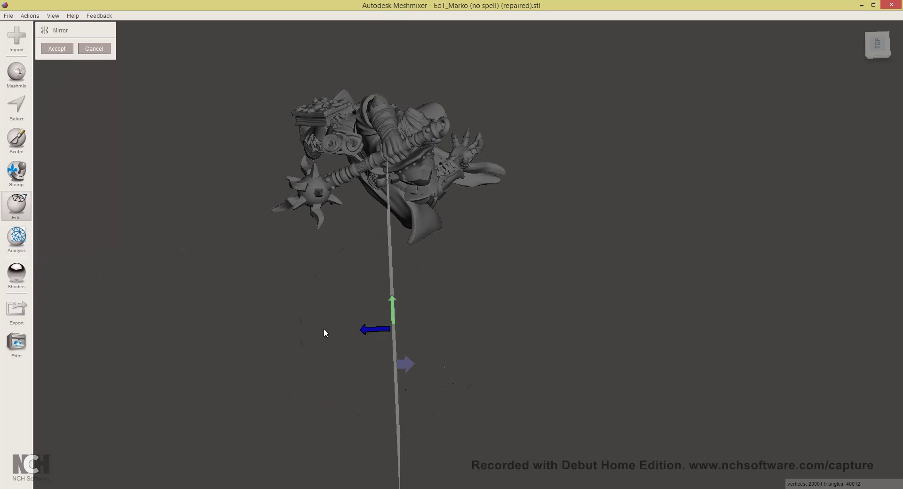
left_click(355, 366)
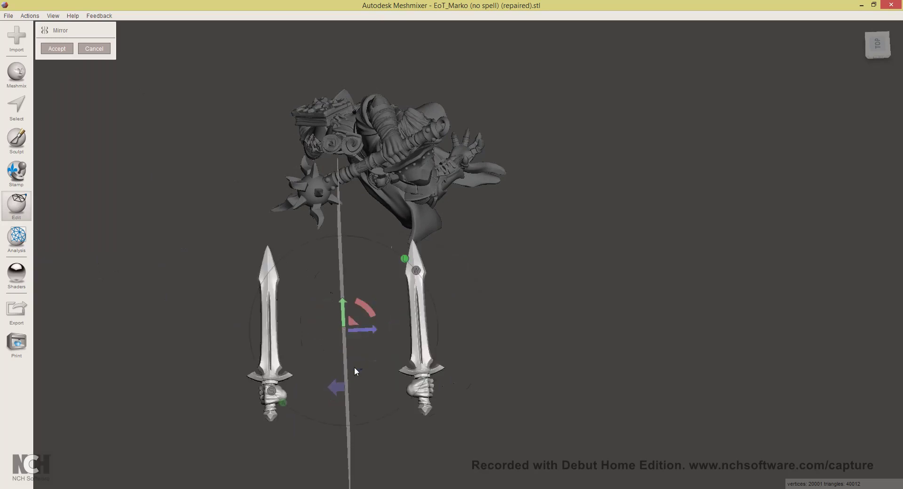
left_click(58, 49)
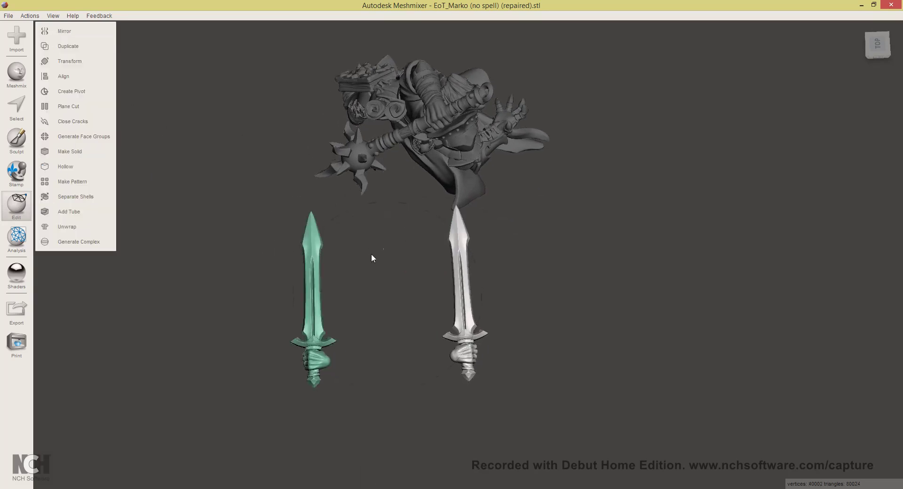
Separate the mirrored sword into its own shell and select the original sword
left_click(92, 196)
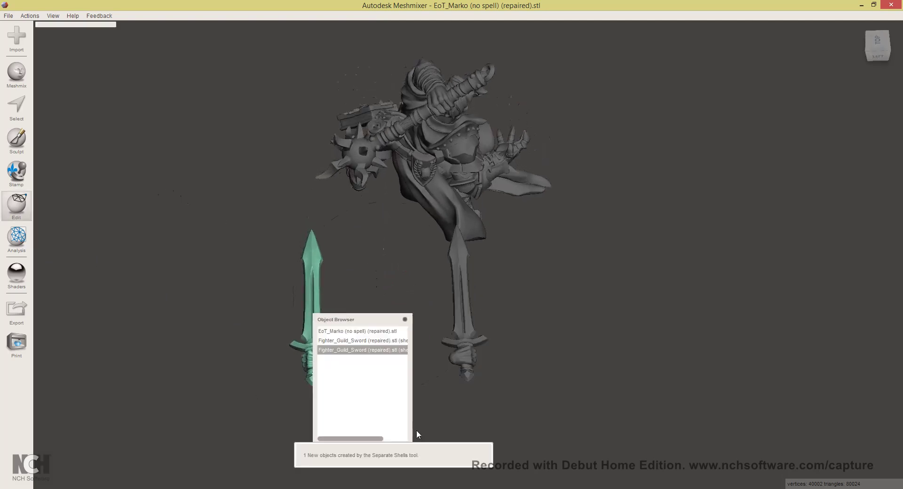
left_click(405, 320)
left_click(469, 348)
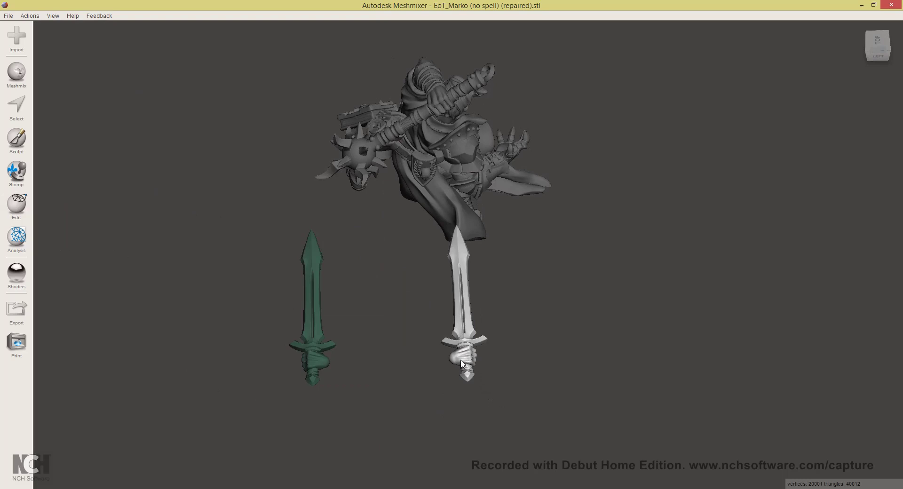
right_click_drag(461, 364, 530, 335)
Delete the original sword and select the mirrored Fighter_Guild_Sword in the Objects Browser
key("Delete")
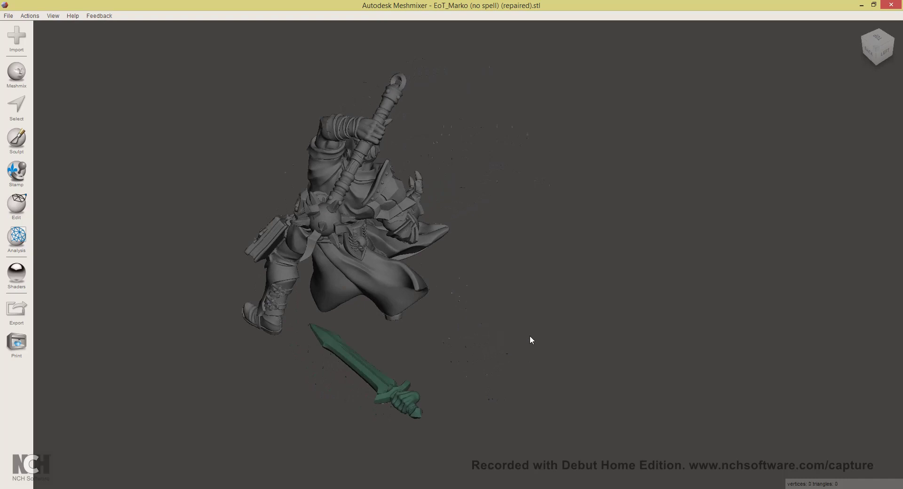
left_click(52, 16)
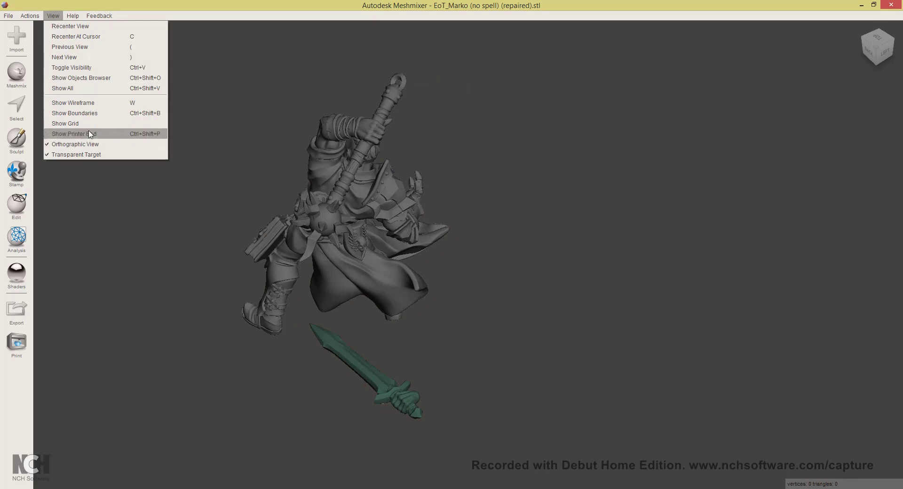
left_click(159, 79)
left_click_drag(361, 312, 591, 191)
left_click(405, 212)
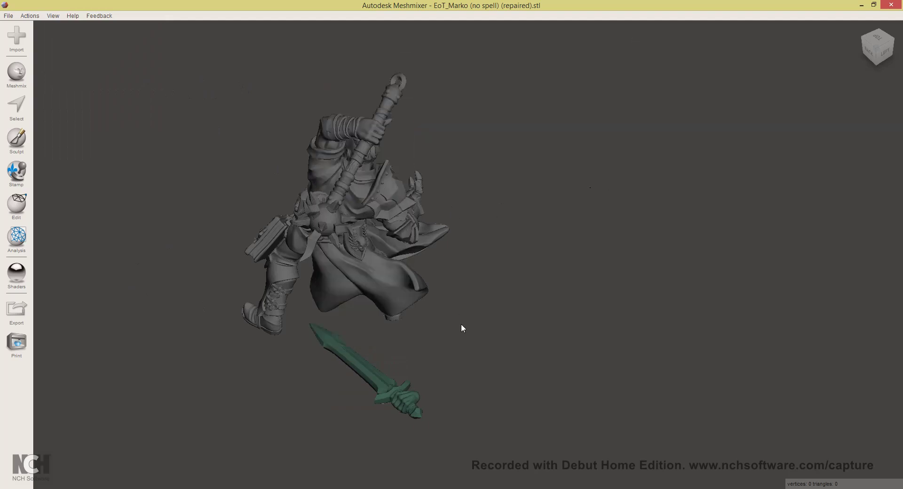
right_click_drag(462, 328, 372, 329)
left_click(305, 264)
right_click_drag(305, 264, 491, 350)
right_click_drag(225, 281, 153, 273)
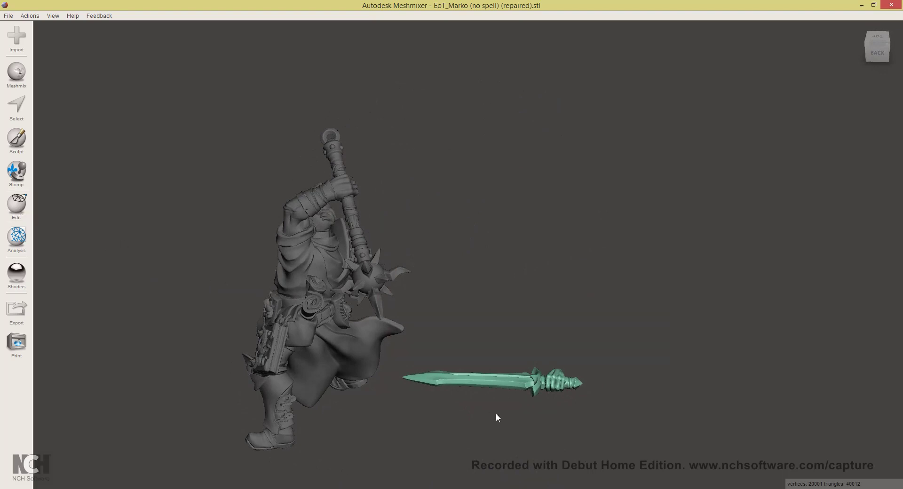
Move the mirrored sword up onto the figure with the Transform translate arrows
left_click(21, 207)
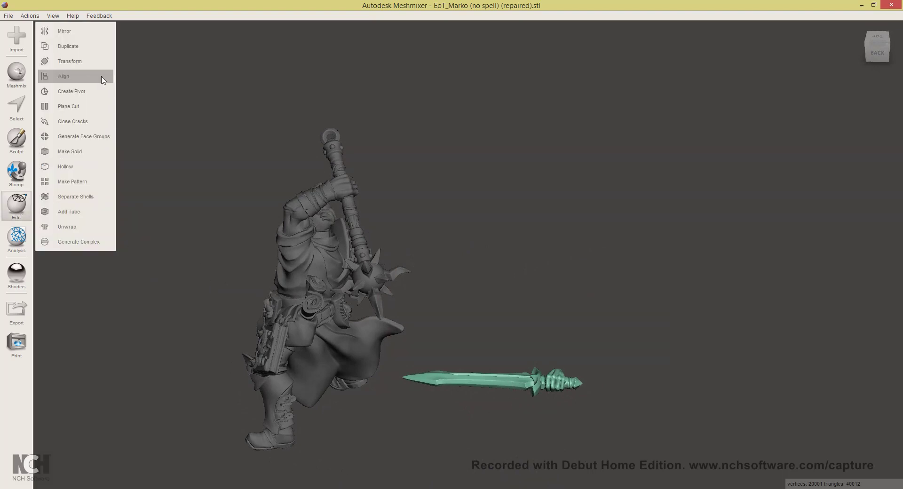
left_click(101, 60)
right_click_drag(488, 252, 473, 328)
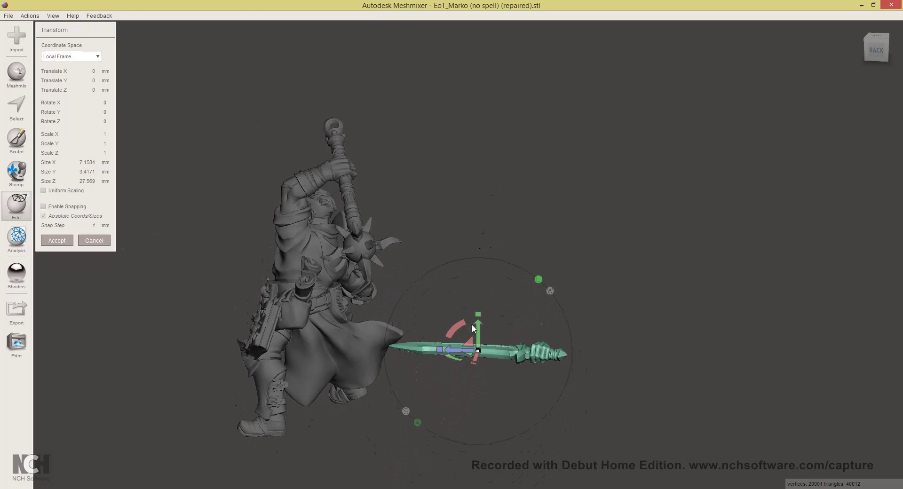
left_click_drag(471, 348, 302, 164)
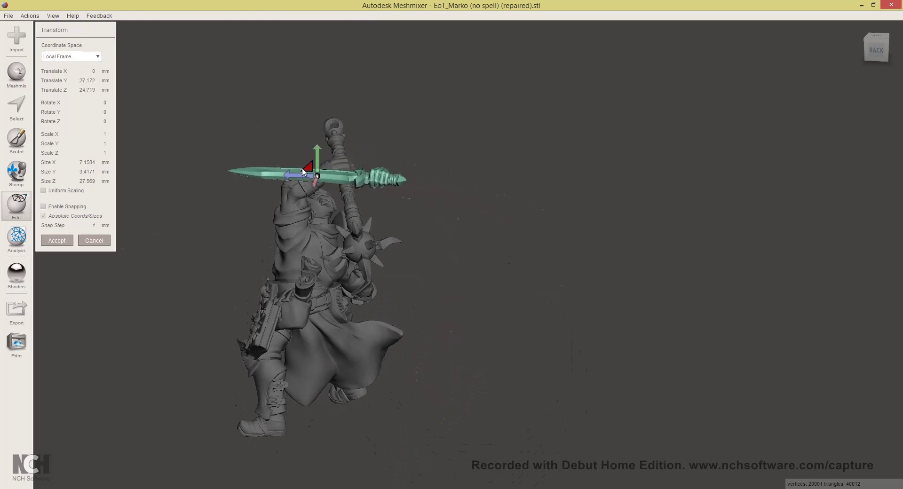
right_click_drag(303, 165, 316, 401)
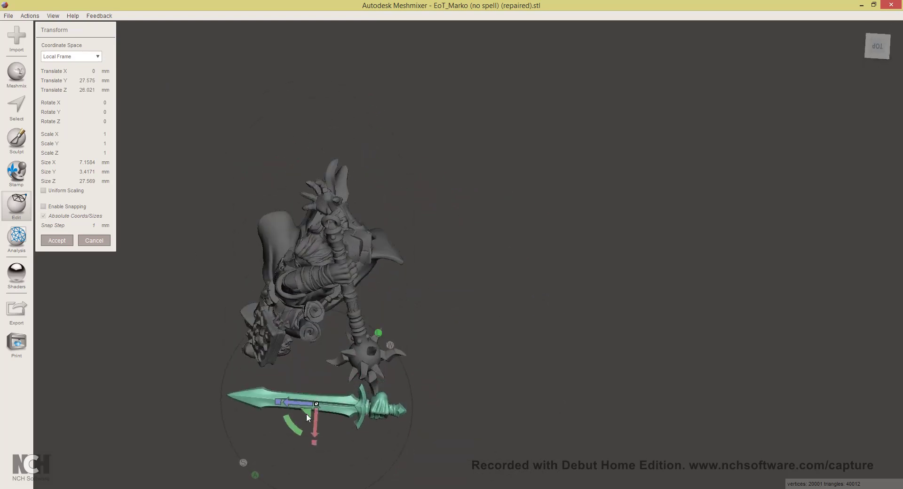
left_click_drag(306, 413, 257, 266)
right_click_drag(425, 316, 367, 221)
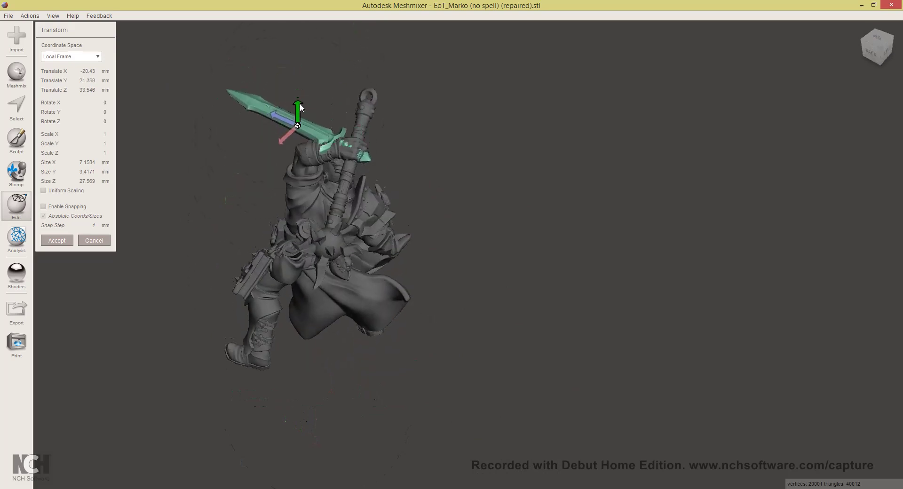
left_click_drag(300, 104, 299, 100)
Turn the sword about 105° upright and fine-tune its hilt into the figure's wrist
right_click_drag(299, 100, 378, 200)
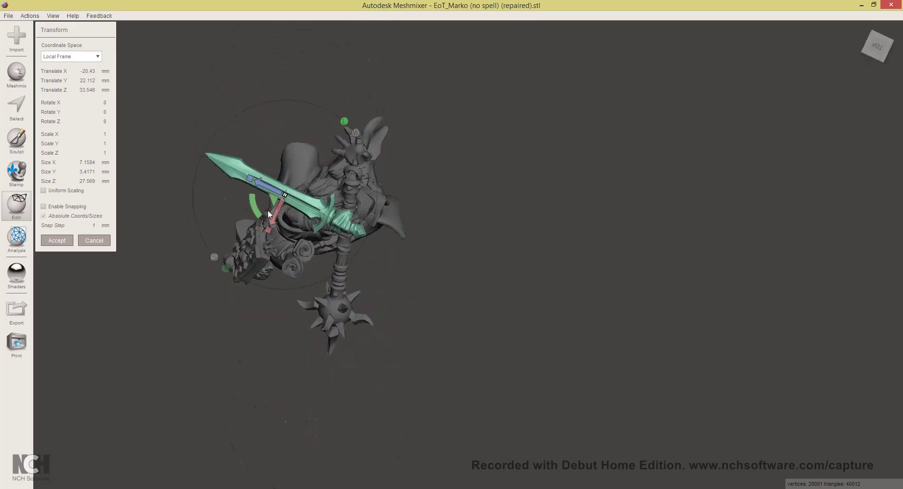
left_click_drag(269, 215, 325, 239)
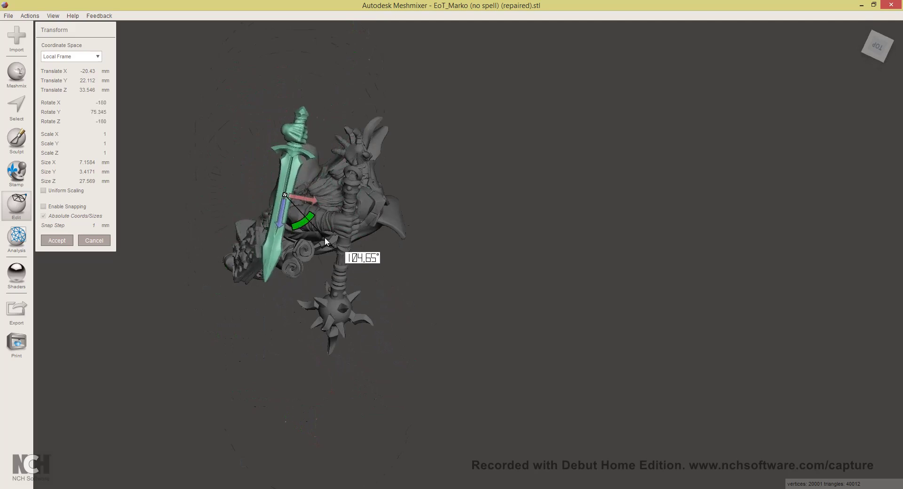
left_click_drag(289, 205, 343, 300)
right_click_drag(343, 300, 460, 258)
left_click_drag(402, 258, 418, 304)
right_click_drag(418, 304, 446, 291)
left_click_drag(451, 288, 459, 291)
right_click_drag(459, 292, 458, 225)
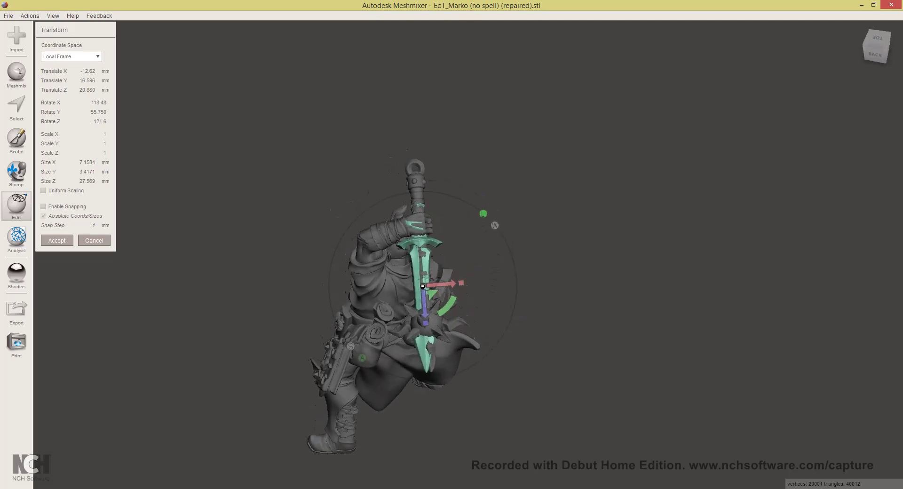
left_click_drag(447, 283, 458, 312)
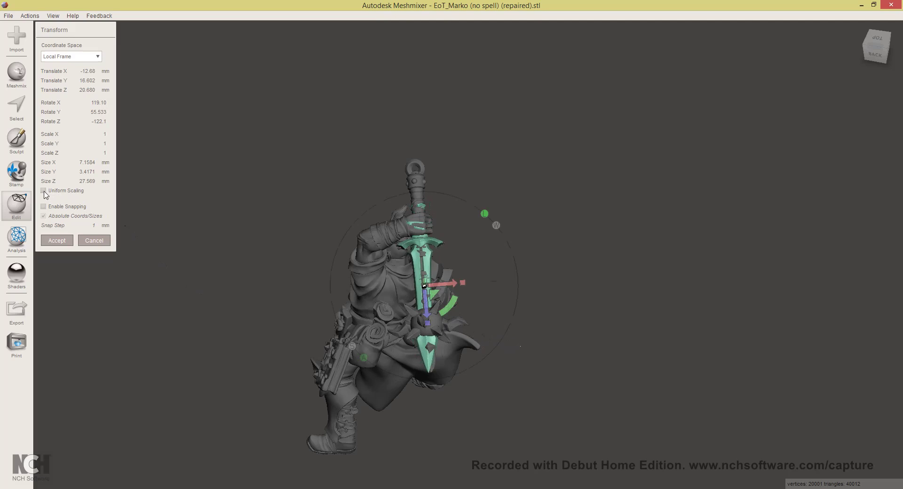
Set the sword's uniform scale to about 1.1 in Transform
right_click_drag(179, 222, 361, 282)
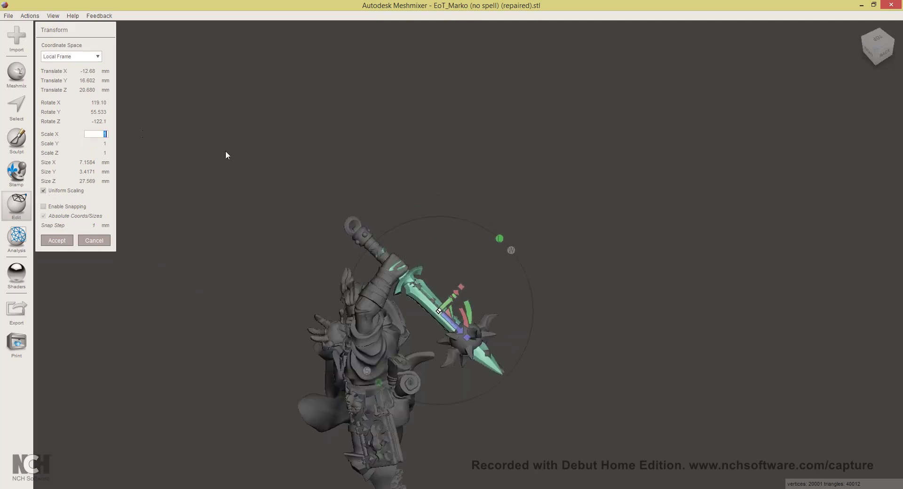
right_click_drag(226, 155, 119, 154)
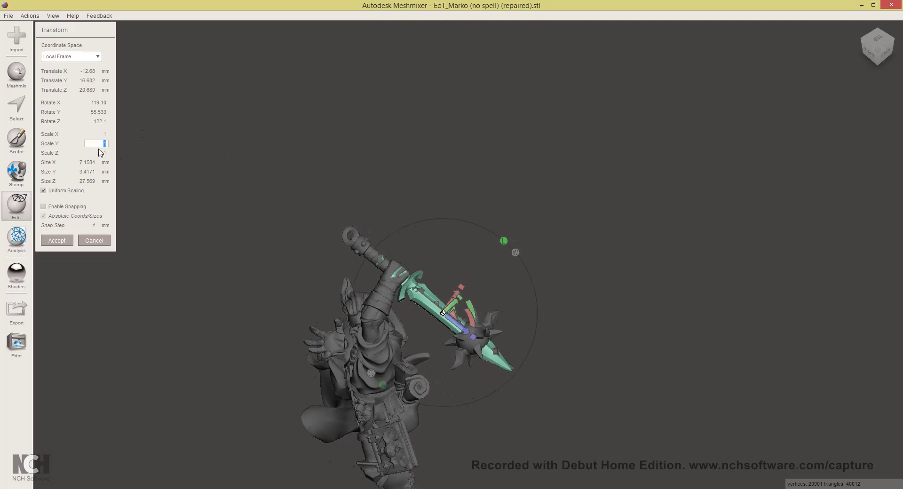
key("Tab")
right_click_drag(289, 300, 165, 212)
left_click(108, 135)
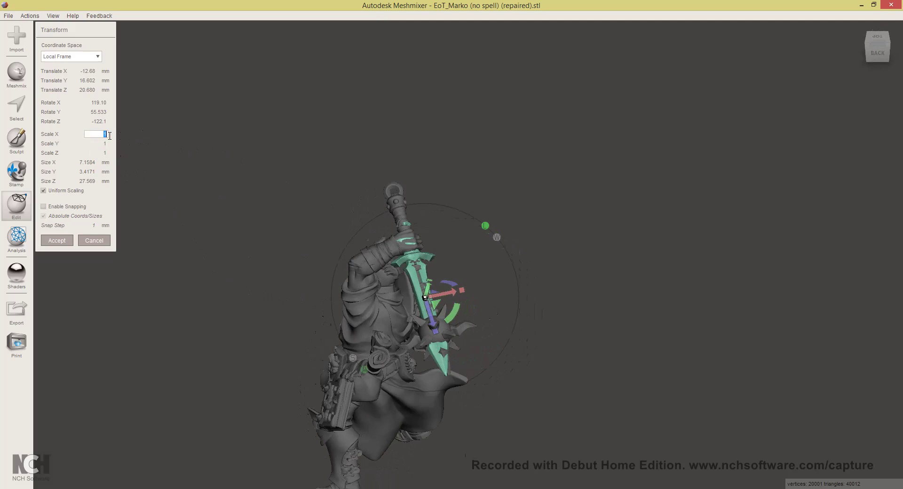
right_click_drag(391, 295, 607, 303)
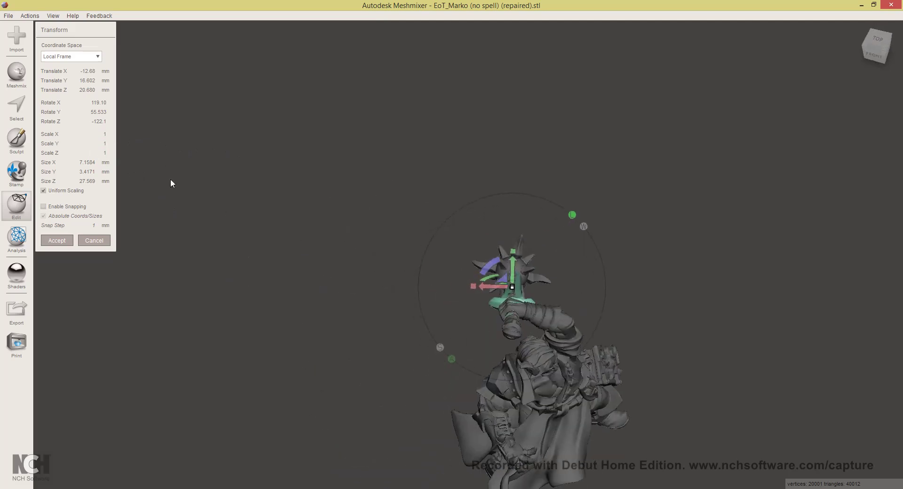
type("1.11")
key("Return")
Raise the uniform scale to 1.15, nudge the sword into the hand, and accept
right_click_drag(552, 283, 482, 303)
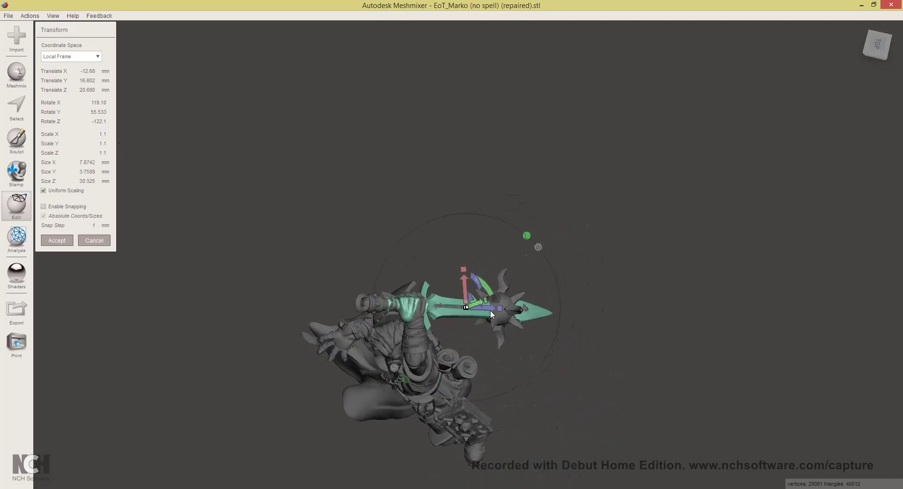
left_click_drag(490, 310, 496, 311)
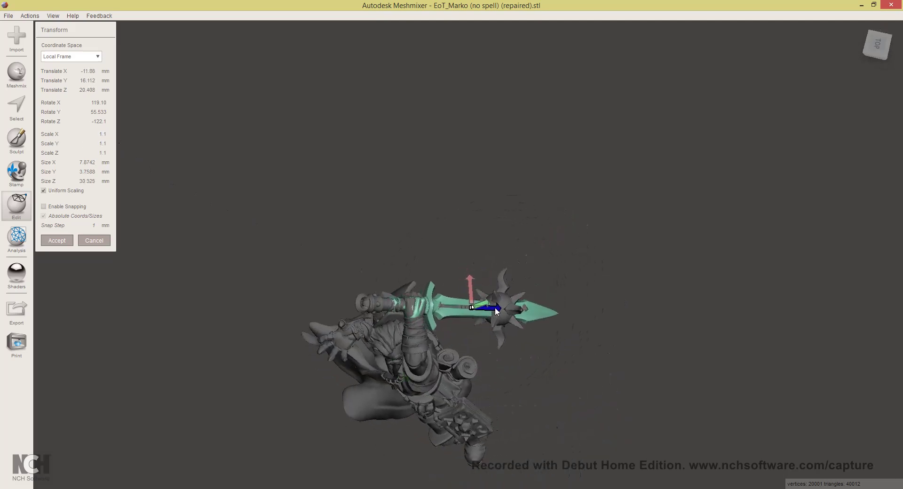
mouse_move(496, 310)
right_mouse_down()
mouse_move(432, 363)
mouse_move(512, 354)
mouse_move(640, 255)
mouse_move(538, 266)
mouse_move(504, 311)
right_mouse_up()
left_click_drag(427, 308, 428, 308)
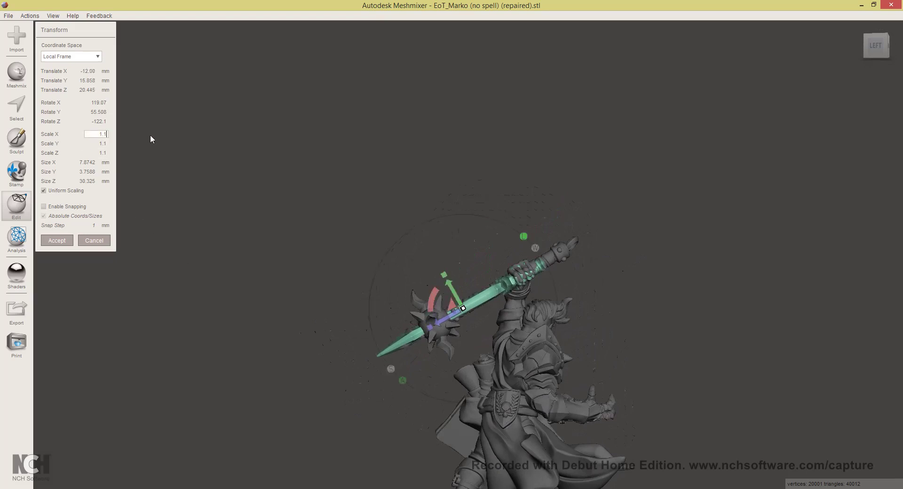
type("5")
key("Return")
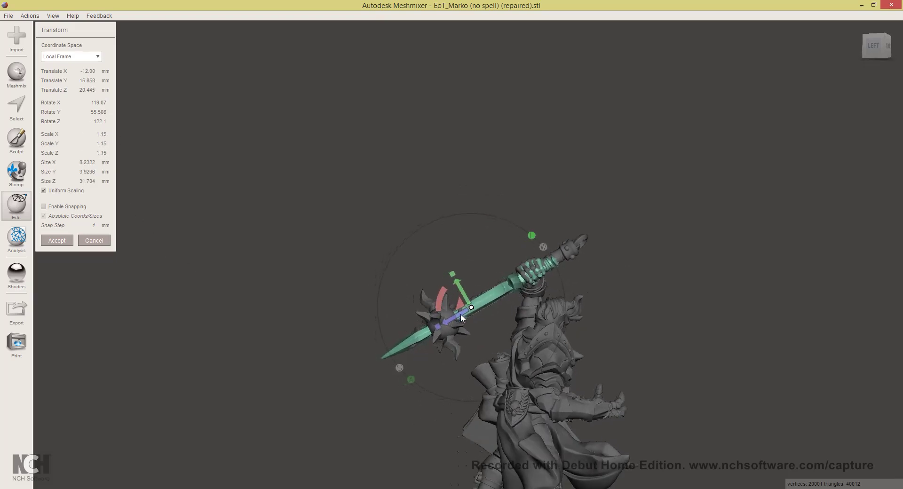
left_click_drag(461, 315, 461, 297)
left_click(57, 241)
right_click_drag(425, 247, 523, 226)
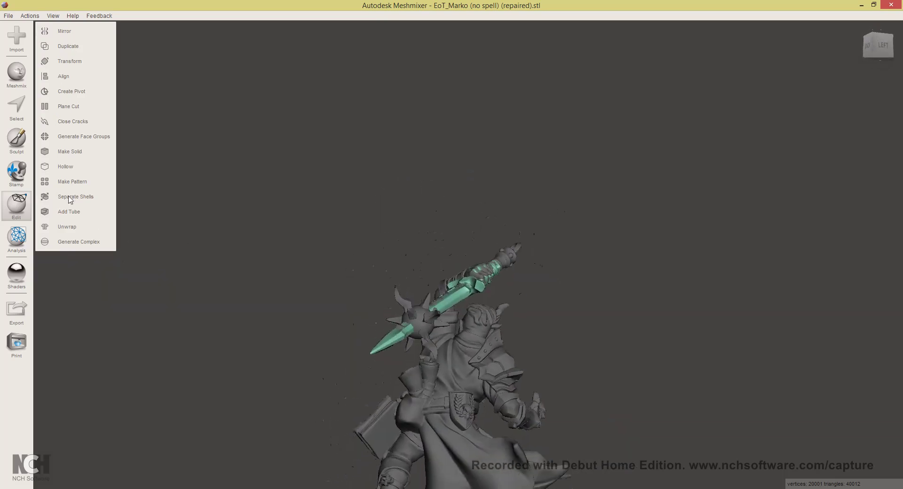
Tilt the sword about 2.66° on the blue rotation arc to match the grip, then accept
left_click(70, 62)
right_click_drag(496, 324, 552, 314)
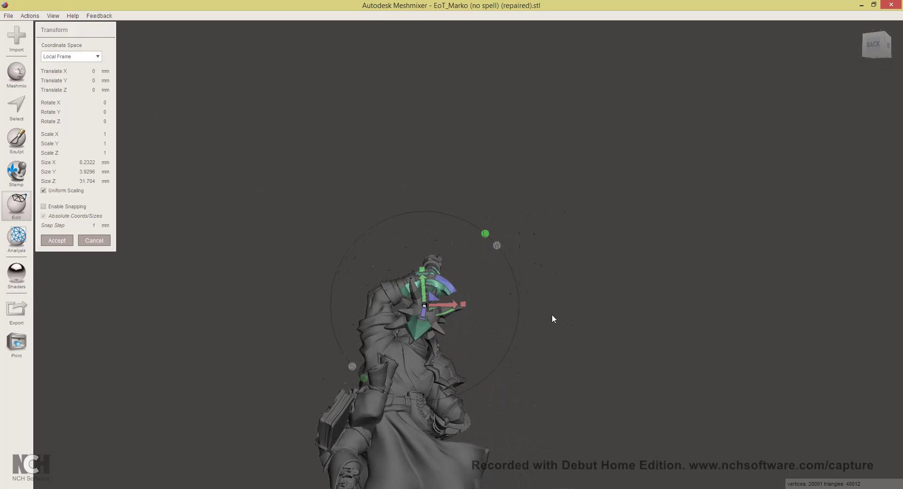
left_click_drag(449, 285, 449, 283)
left_click(57, 241)
right_click_drag(461, 234, 304, 307)
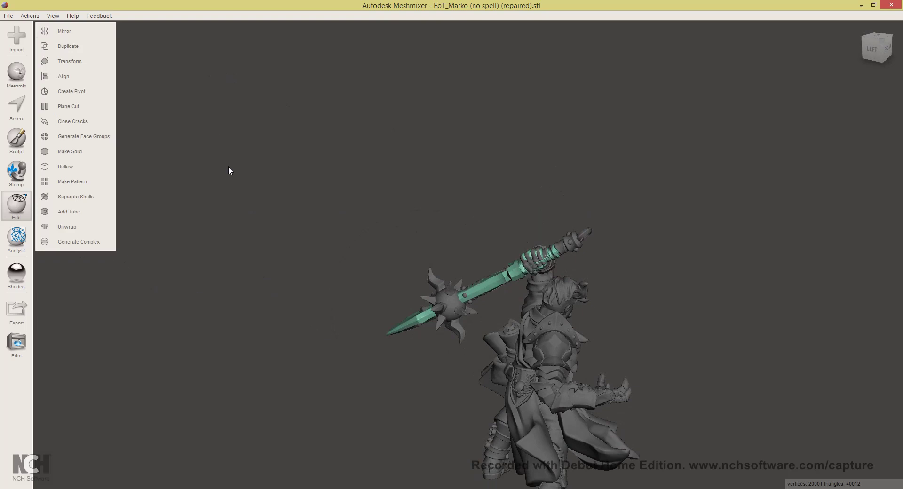
Open the Object Browser, move it lower, and widen it to show full object names
key("ctrl+shift+o")
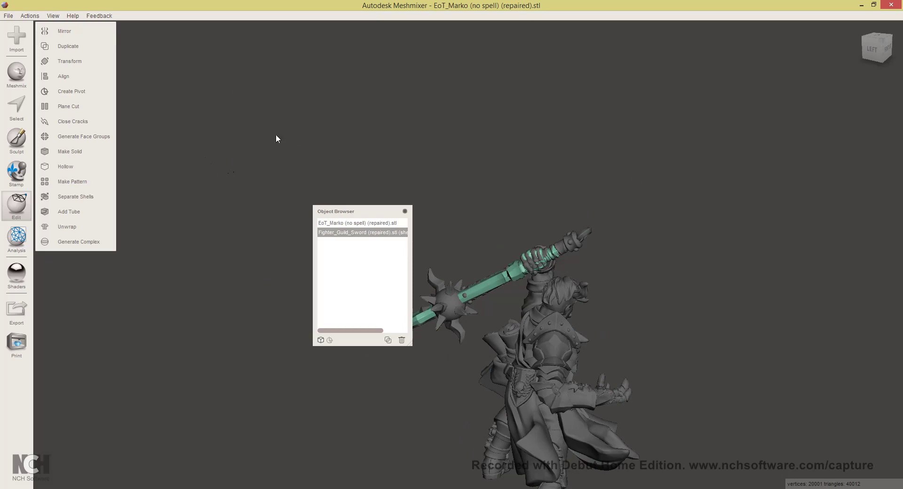
left_click(50, 16)
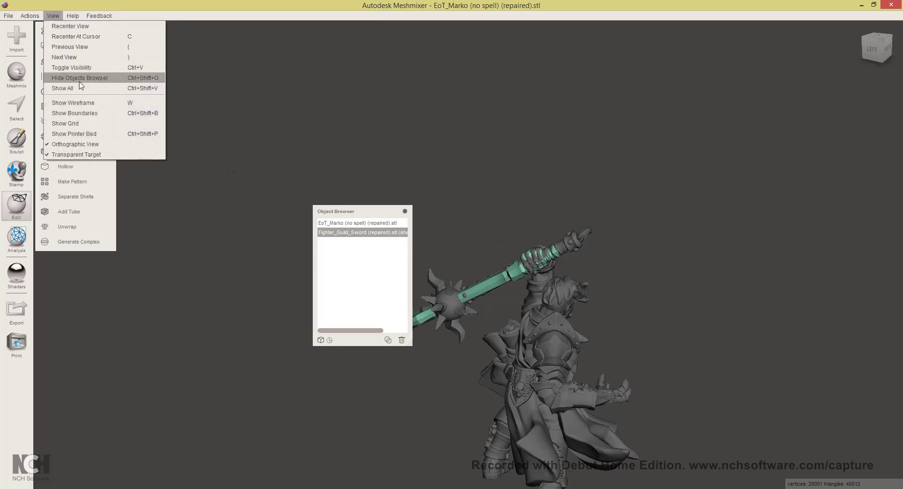
left_click(52, 16)
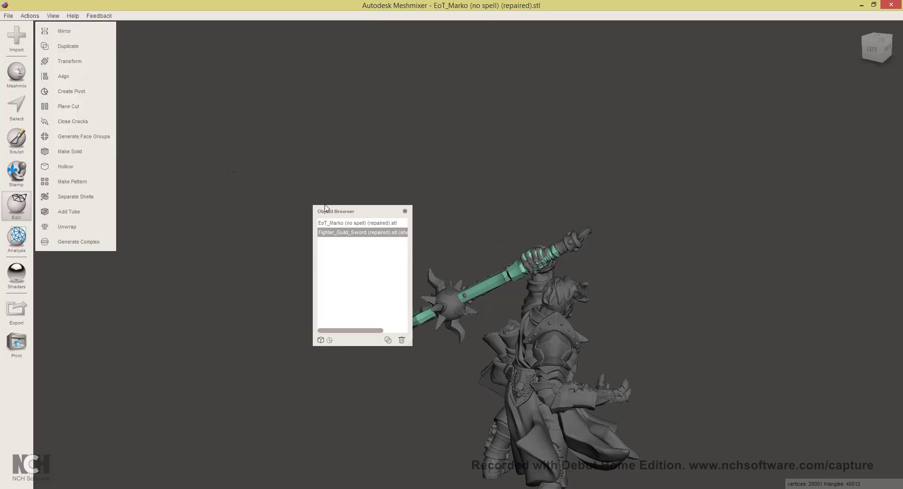
left_click_drag(348, 213, 348, 280)
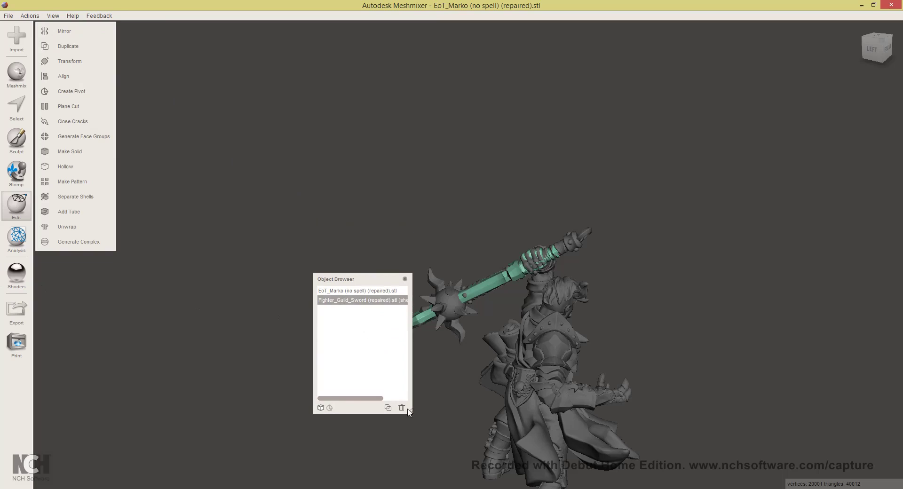
left_click_drag(409, 413, 469, 418)
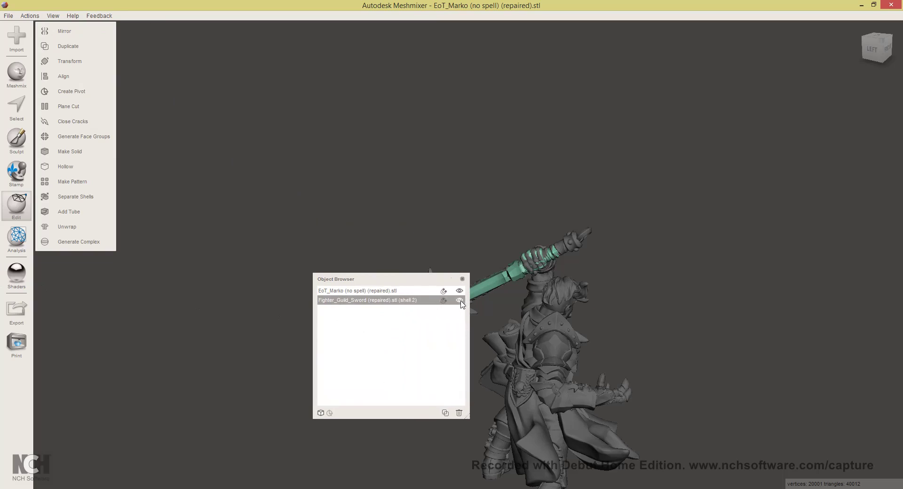
Hide the sword, select EoT_Marko, and close the Object Browser
left_click(460, 301)
left_click(539, 355)
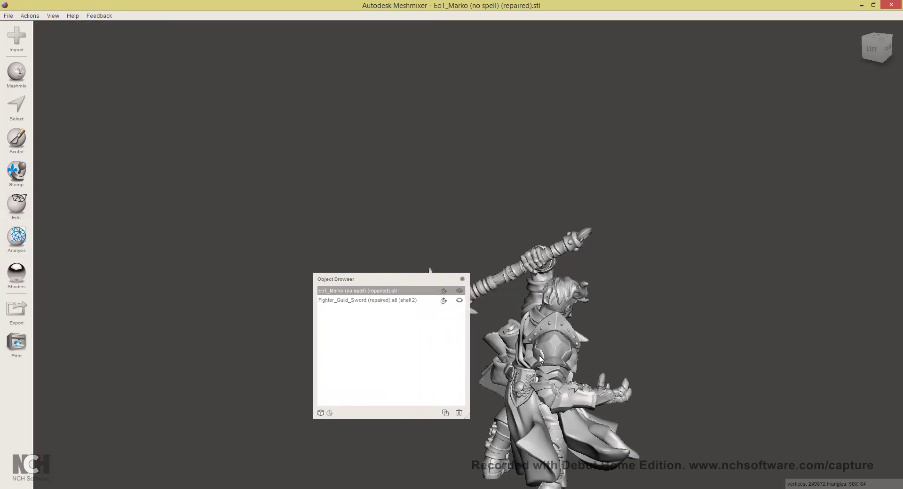
right_click_drag(539, 355, 423, 294)
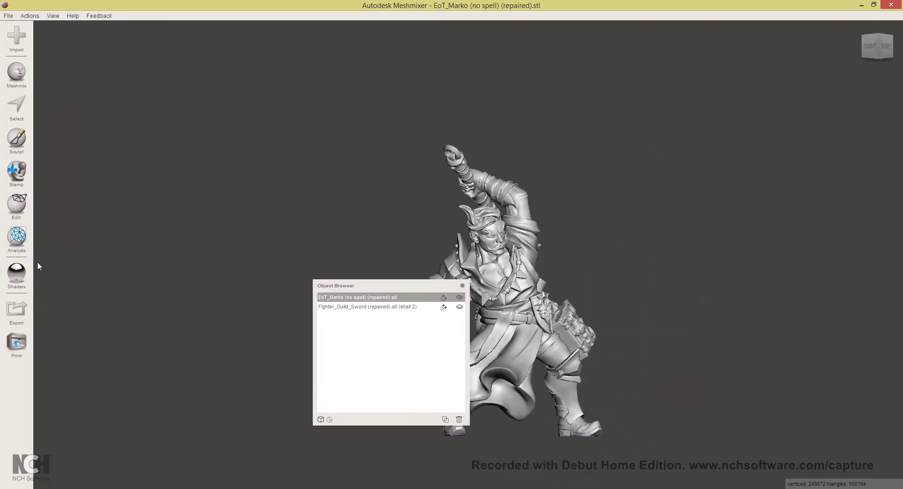
left_click(462, 303)
right_click_drag(462, 303, 235, 247)
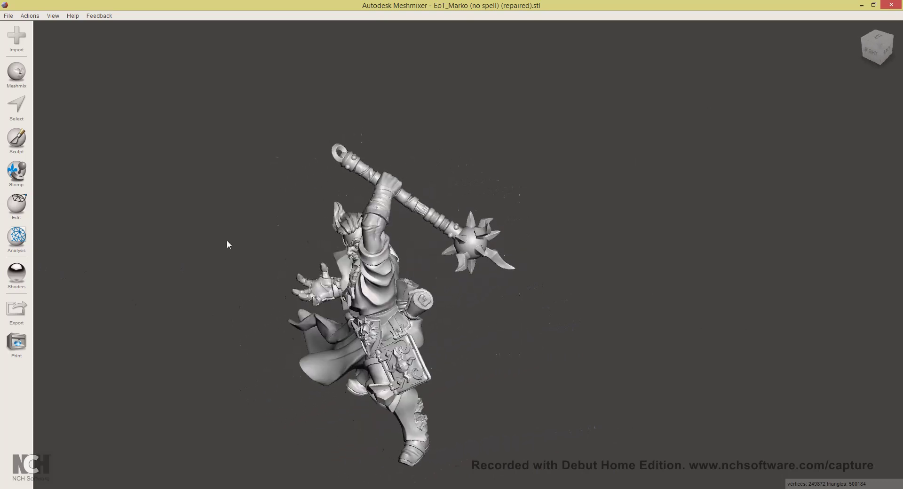
Generate face groups on the figure by Edge Angle with threshold 10 and accept
left_click(16, 205)
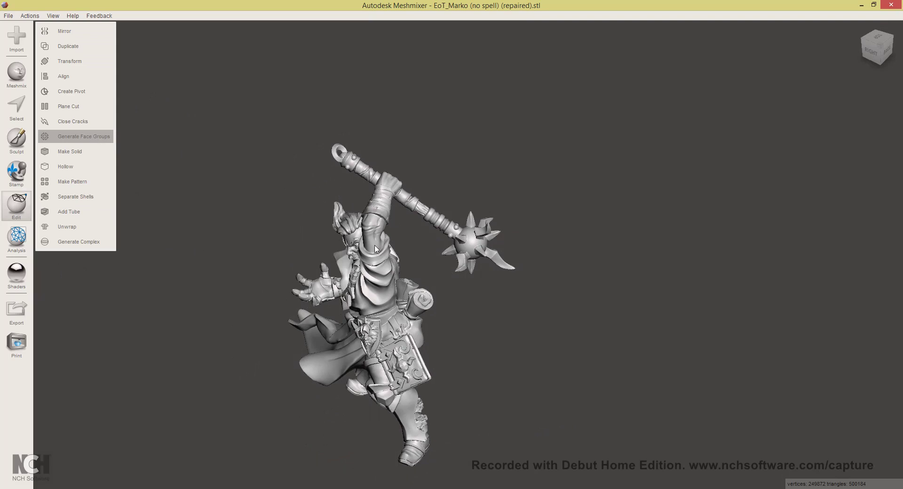
right_click_drag(302, 267, 99, 141)
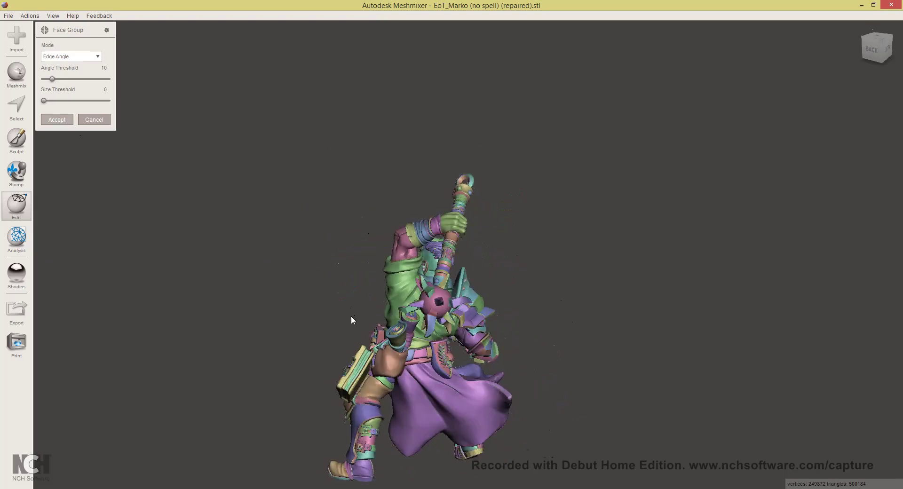
right_click_drag(343, 312, 715, 327)
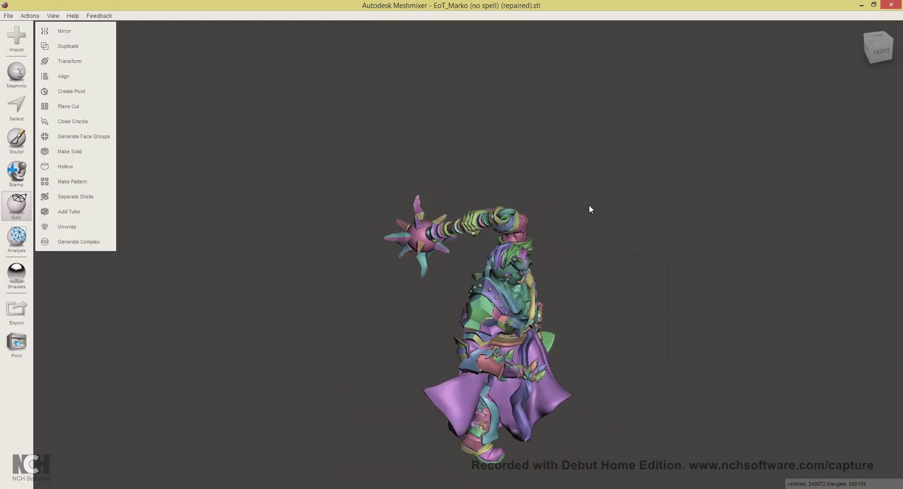
With a size-9 Select brush, remove the hand gripping the mace, then run Separate Shells
key("s")
left_click(50, 98)
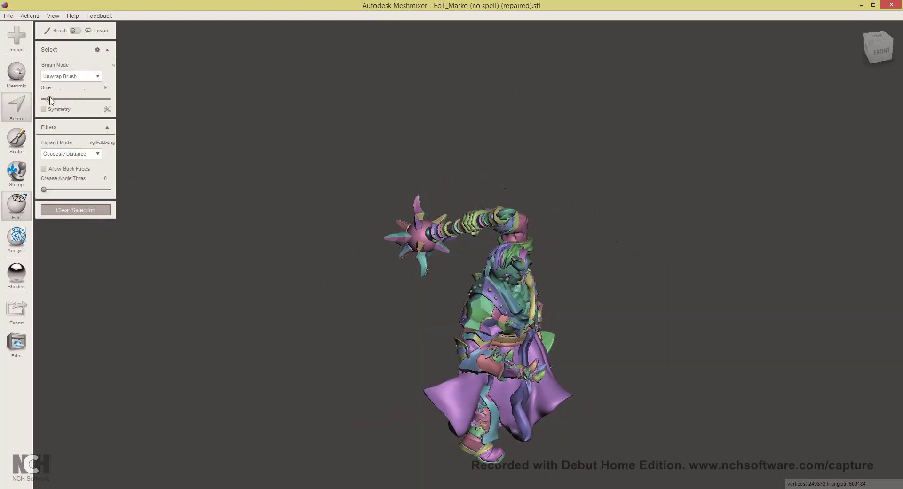
right_click_drag(479, 114, 479, 247)
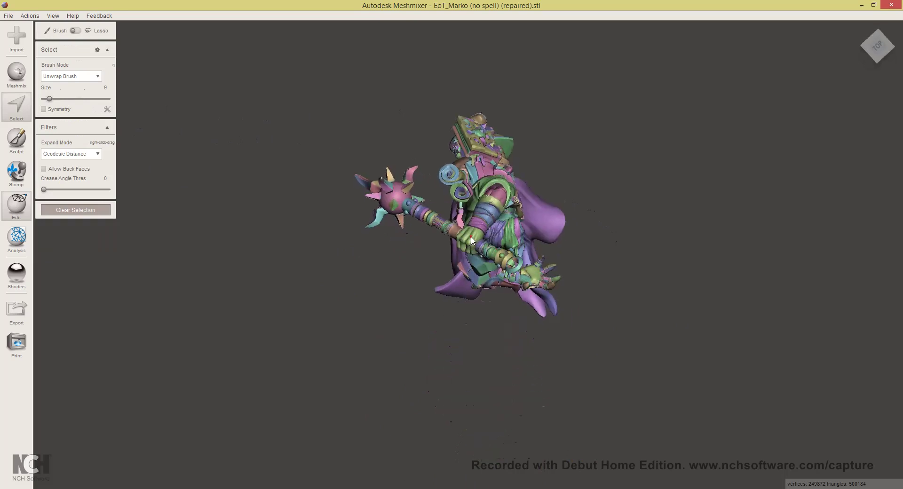
left_click(472, 240)
right_click_drag(553, 252, 572, 223)
scroll(466, 216, "up", 3)
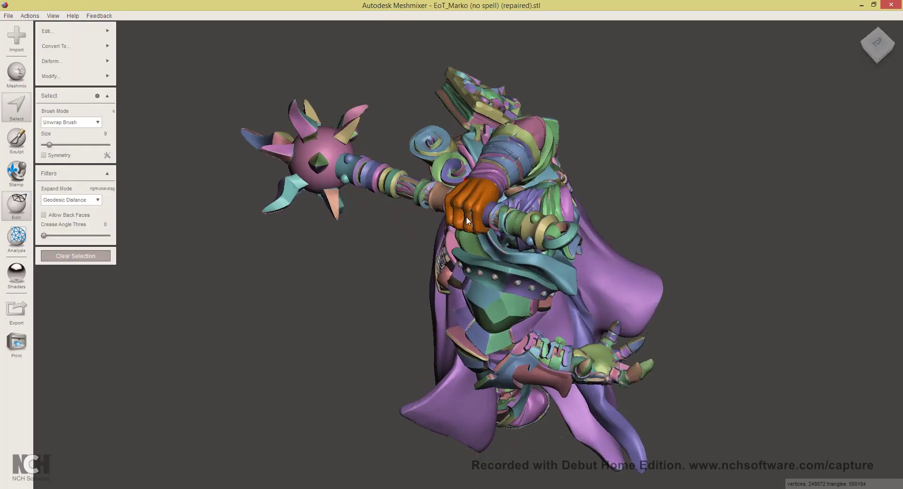
right_click_drag(467, 216, 524, 223)
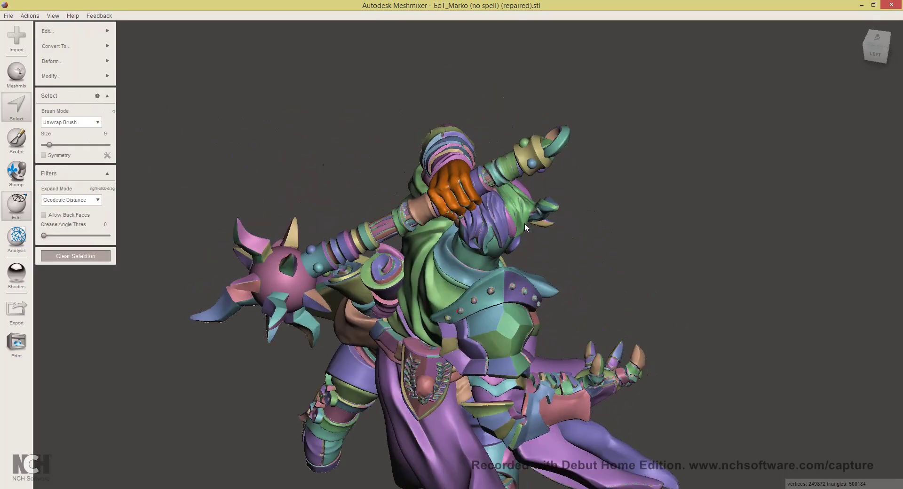
left_click(379, 160)
right_click_drag(340, 183, 129, 200)
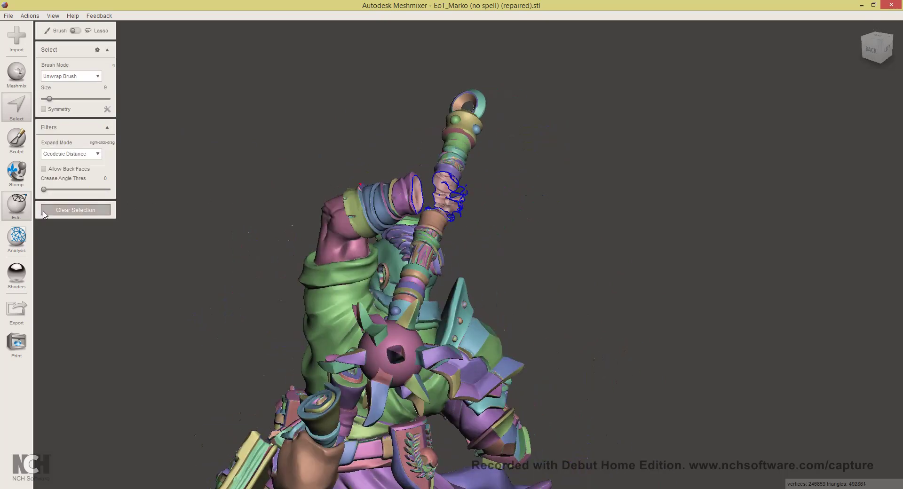
left_click(17, 207)
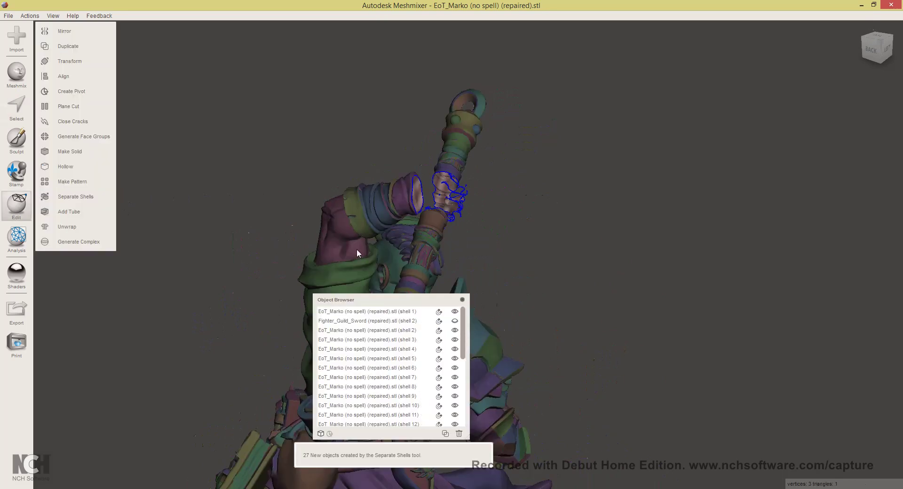
Check shells 1, 2, 27 and 23 in the Object Browser to identify the mace parts
left_click(357, 253)
right_click_drag(403, 252, 545, 320)
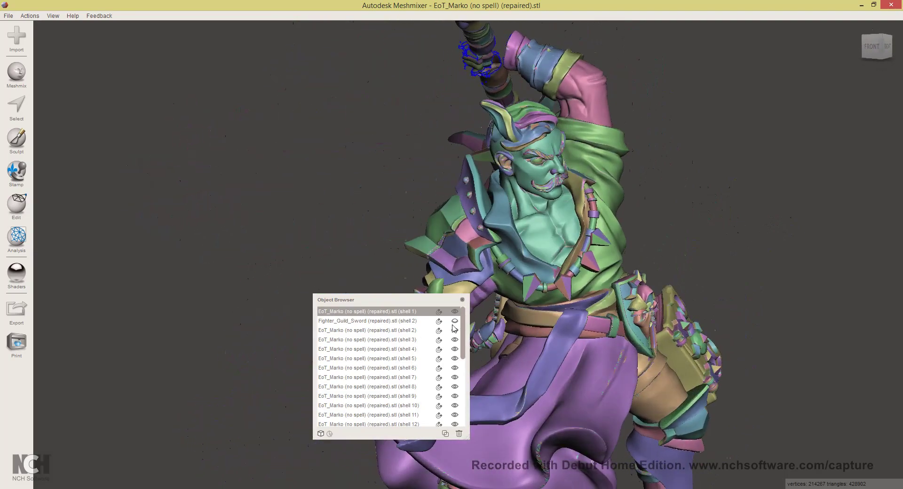
left_click(438, 330)
right_click_drag(556, 222, 686, 230)
left_click_drag(465, 323, 467, 390)
left_click(402, 417)
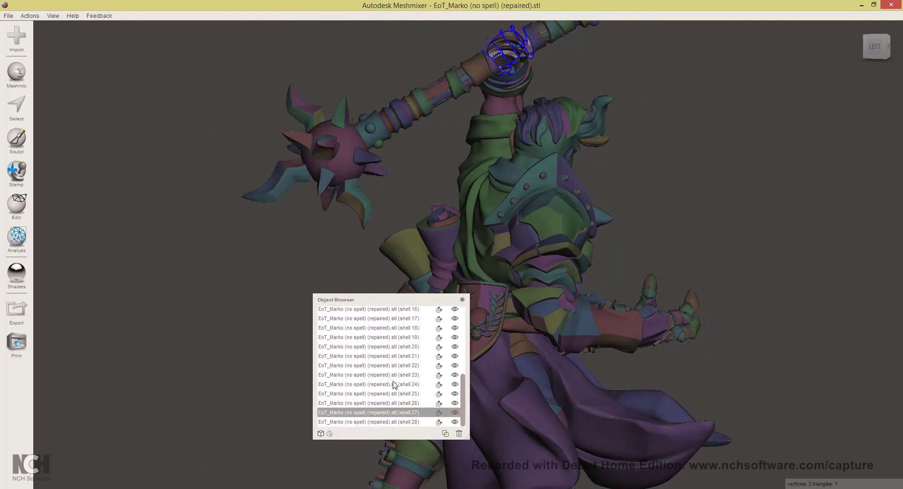
left_click(405, 375)
right_click_drag(527, 282, 531, 119)
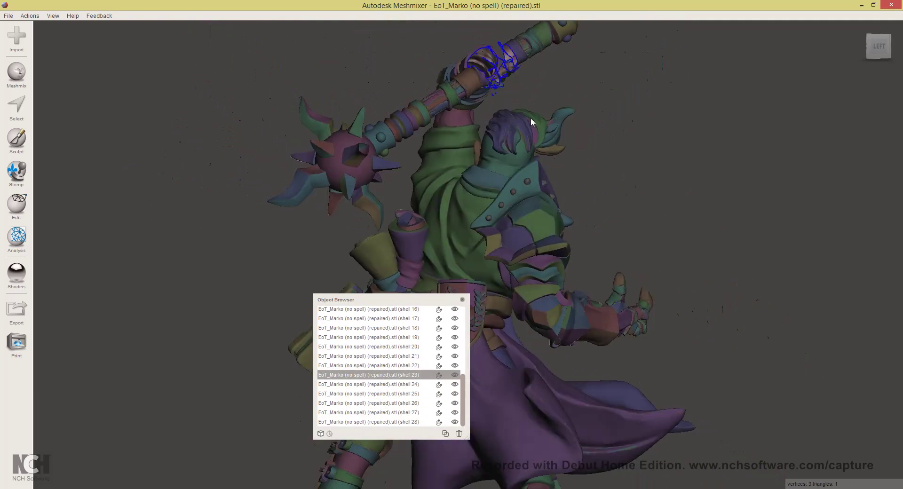
left_click_drag(466, 399, 466, 334)
left_click(465, 332)
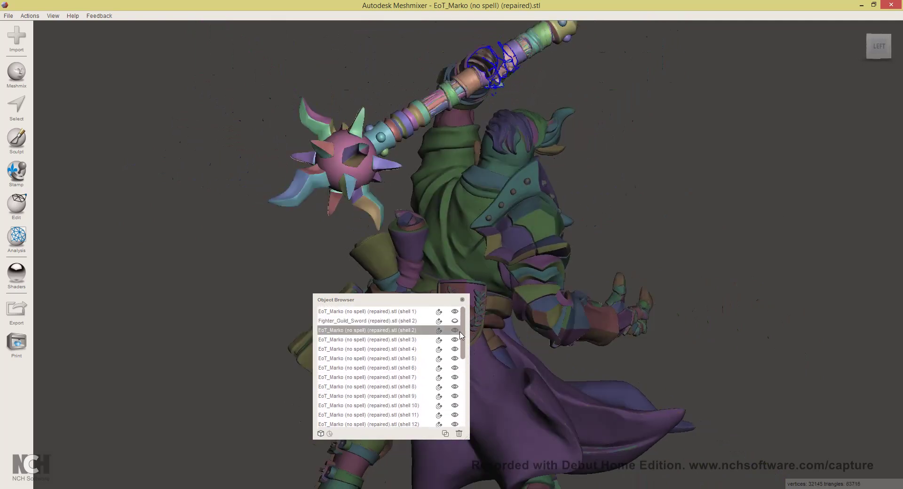
scroll(409, 405, "down", 5)
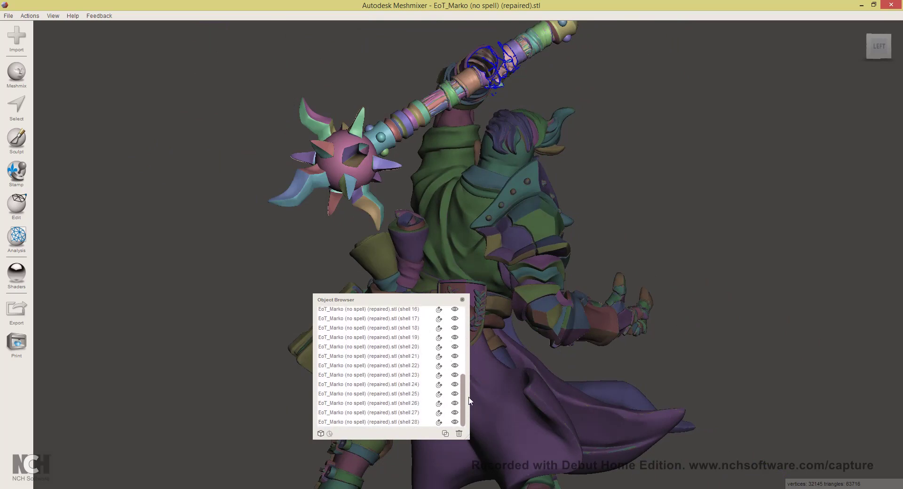
Select shells 2 through 28 together and delete them, leaving the figure and sword
left_click(407, 422, "shift")
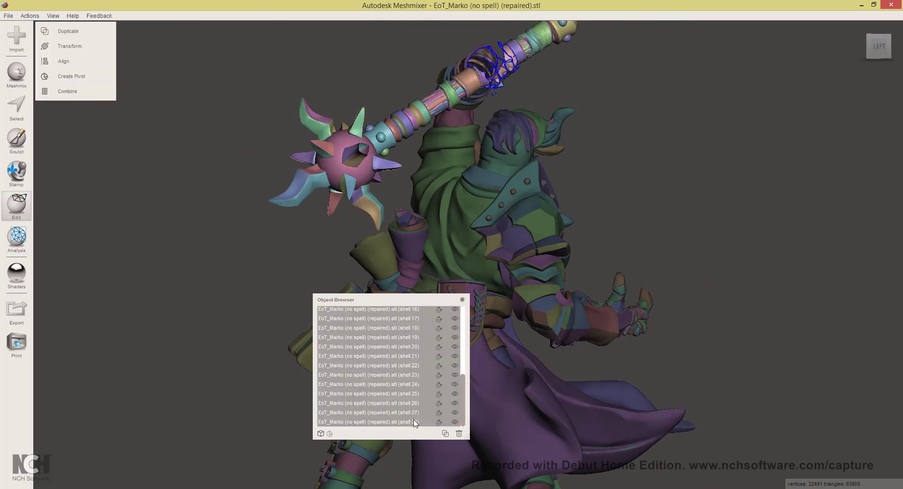
left_click(459, 434)
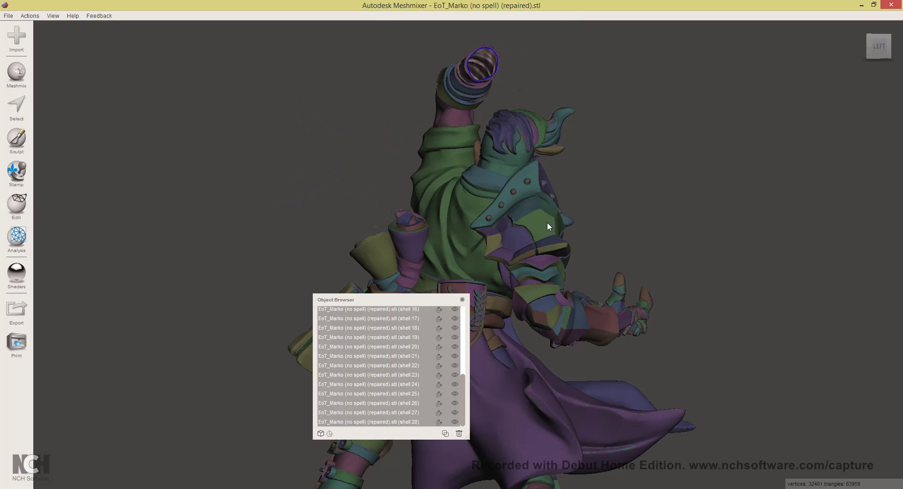
right_click_drag(458, 207, 451, 225)
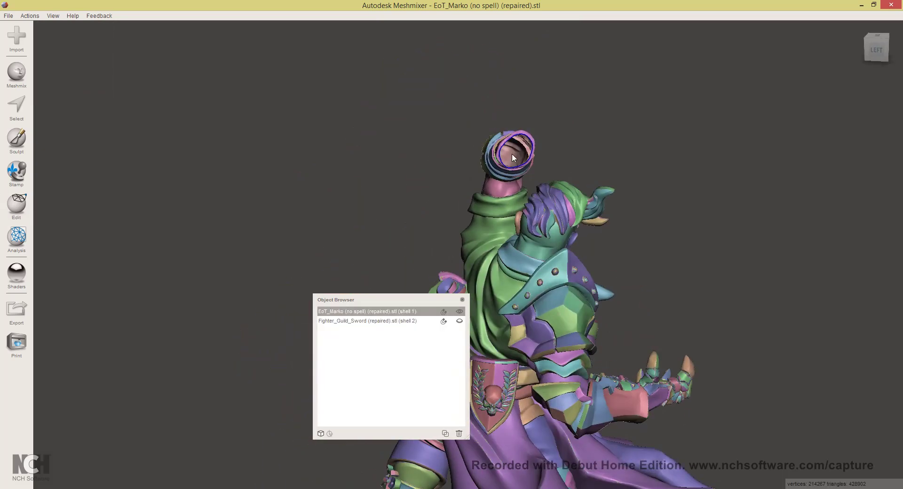
right_click_drag(513, 157, 589, 211)
right_click_drag(519, 294, 506, 293)
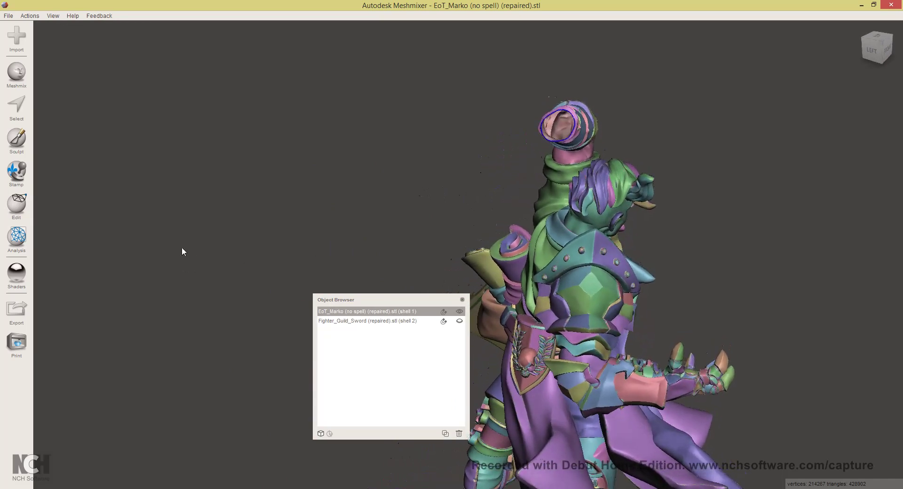
Auto-repair the figure in Inspector with Flat Fill to close the open wrist
left_click(16, 238)
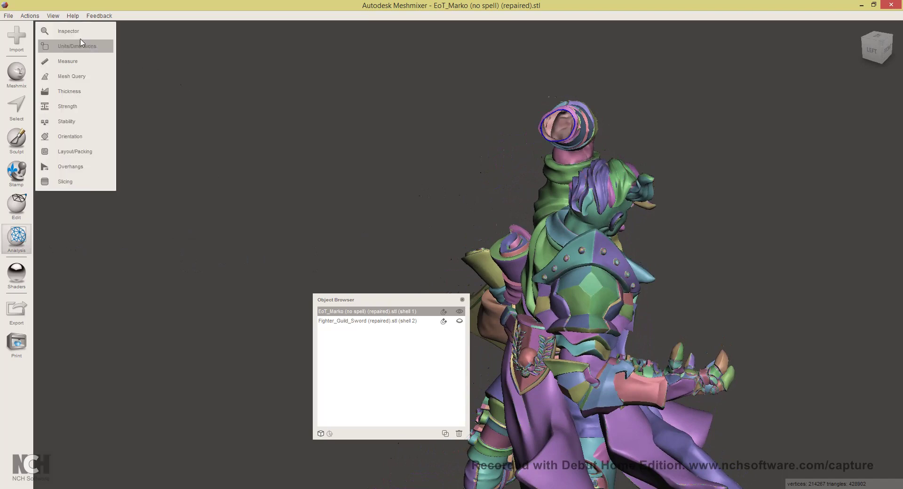
right_click_drag(483, 193, 581, 285)
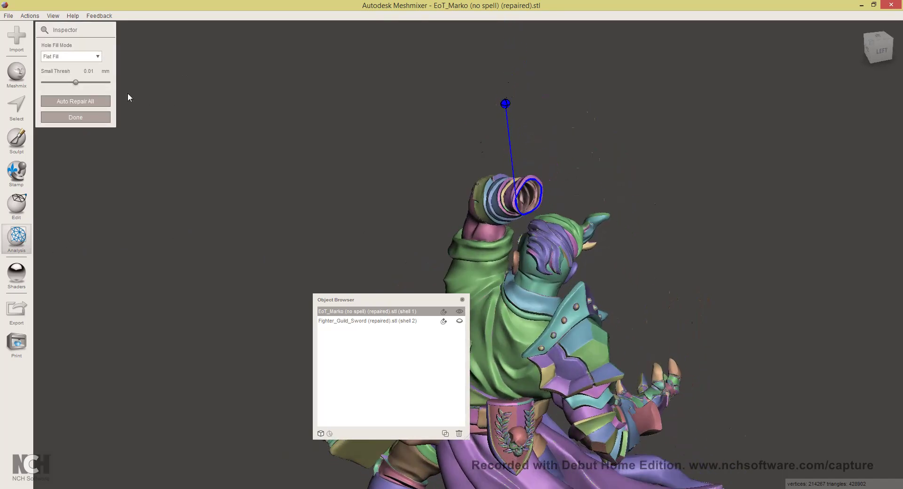
left_click(74, 104)
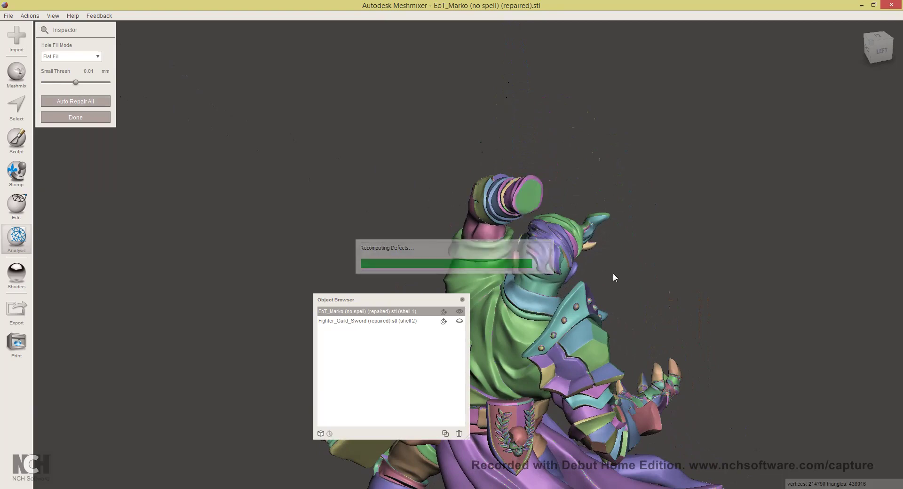
right_click_drag(613, 278, 296, 205)
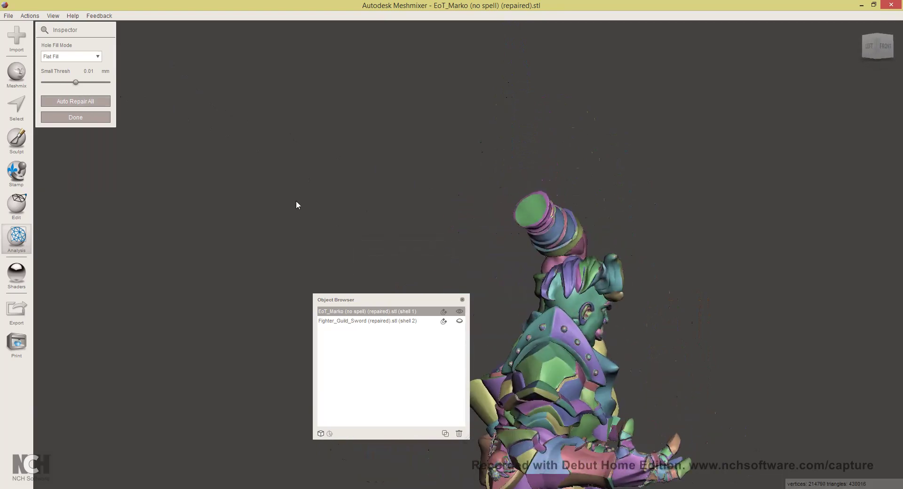
left_click(74, 118)
Make the Fighter_Guild_Sword visible again
right_click_drag(400, 365, 302, 249)
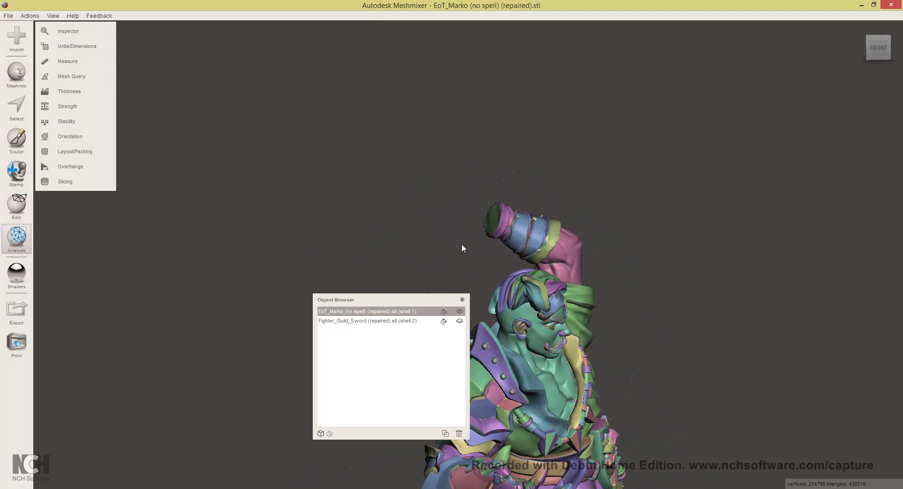
left_click(460, 322)
right_click_drag(555, 273, 429, 287)
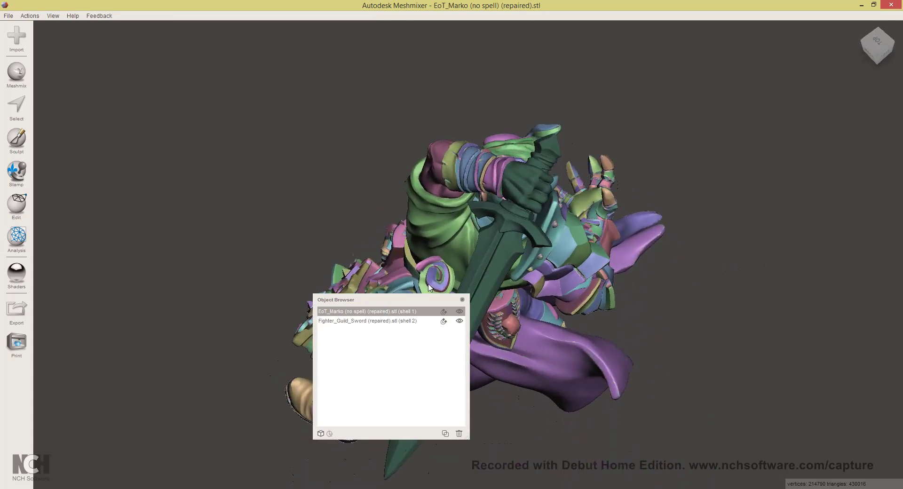
Cancel the transform on the figure, select the sword, and open Transform on it instead
left_click(17, 207)
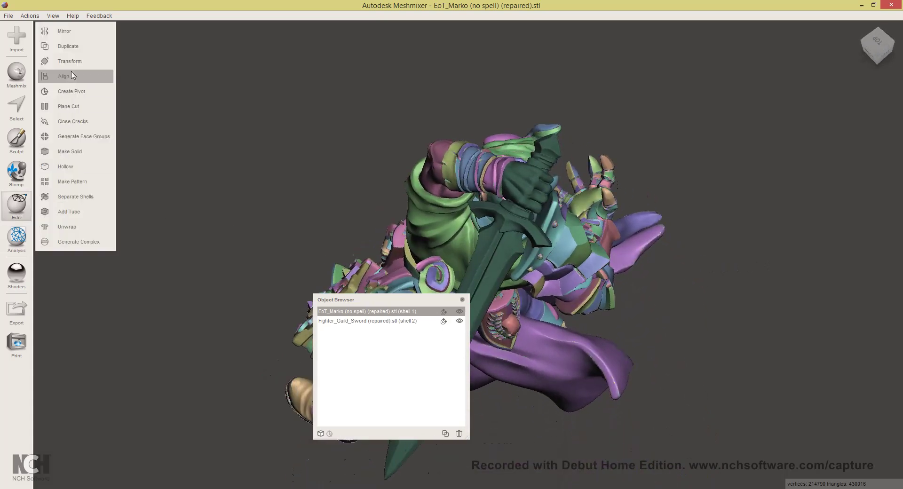
left_click(57, 61)
right_click_drag(527, 264, 541, 209)
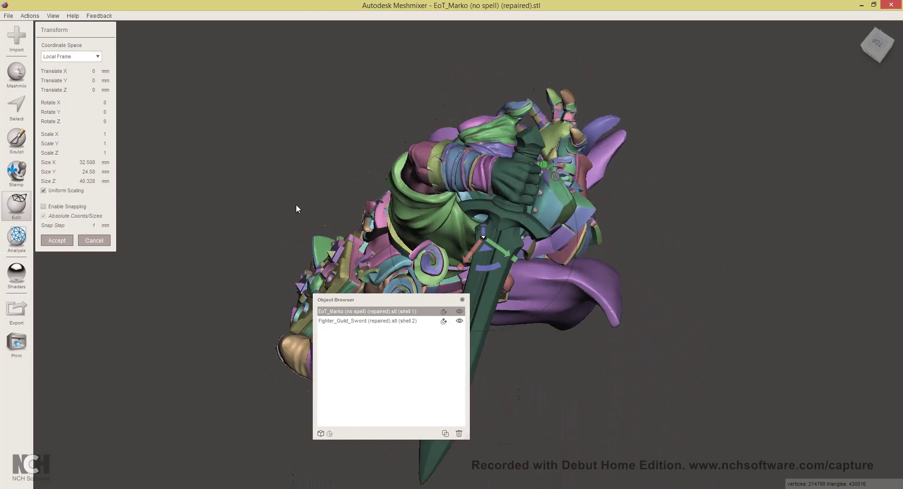
left_click(94, 241)
left_click(472, 189)
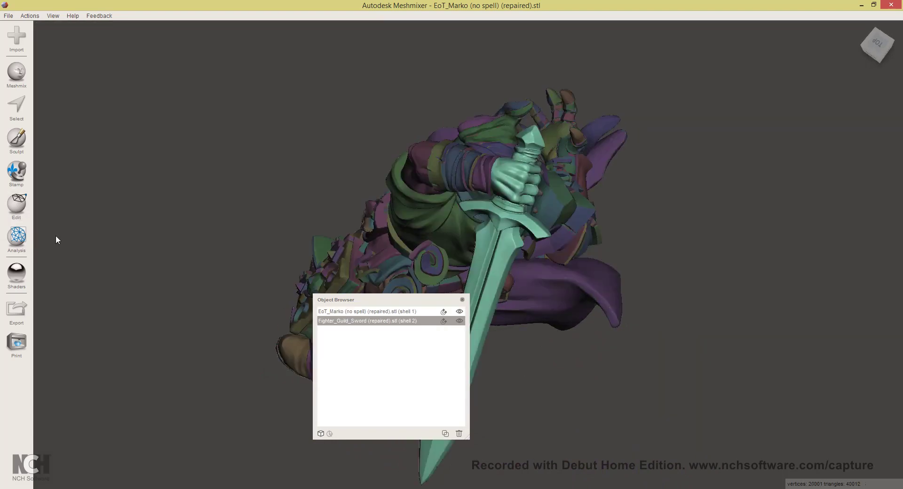
left_click(17, 206)
left_click(69, 61)
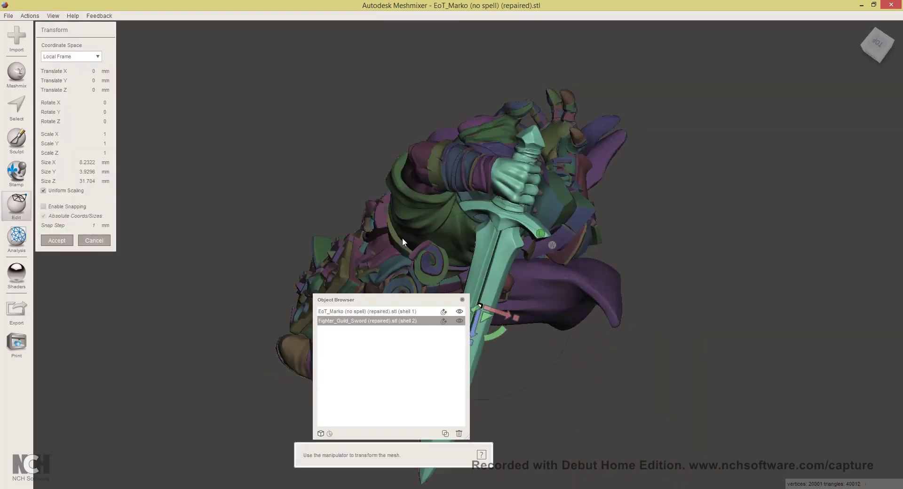
right_click_drag(402, 238, 529, 306)
Rotate the sword 14.33° X and -4.58° Z, nudge it into the fist, and accept
mouse_move(529, 306)
left_mouse_down()
mouse_move(520, 299)
mouse_move(525, 304)
left_mouse_up()
right_click_drag(525, 304, 519, 248)
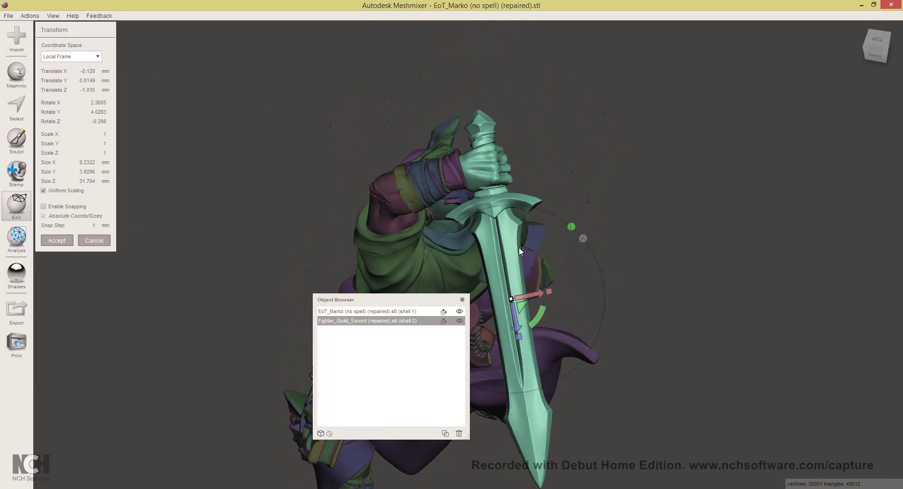
left_click_drag(544, 313, 528, 304)
right_click_drag(528, 304, 532, 275)
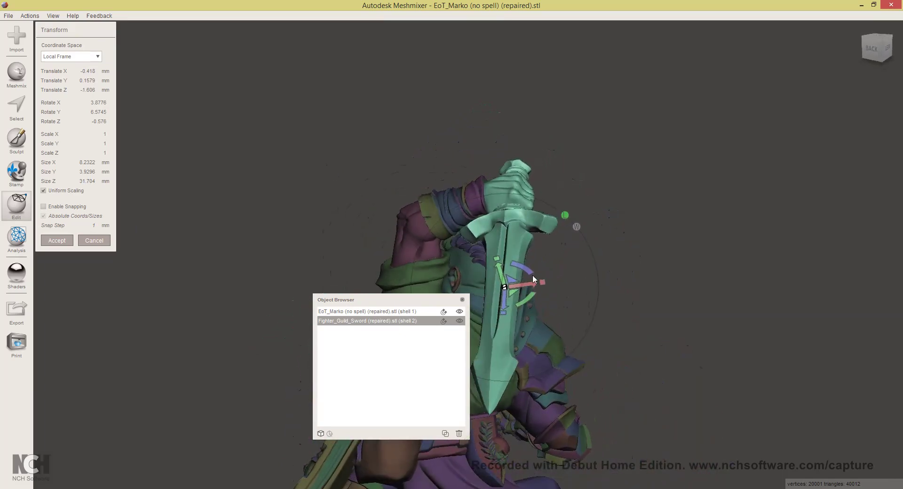
left_click_drag(527, 272, 525, 296)
right_click_drag(526, 269, 536, 299)
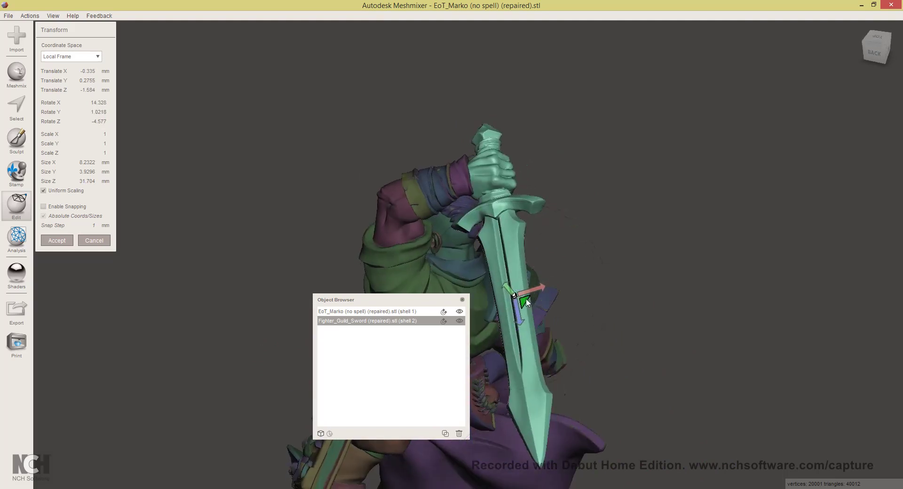
left_click_drag(537, 299, 535, 295)
mouse_move(539, 283)
right_mouse_down()
mouse_move(523, 272)
mouse_move(530, 288)
right_mouse_up()
mouse_move(518, 314)
left_mouse_down()
mouse_move(519, 324)
mouse_move(522, 306)
left_mouse_up()
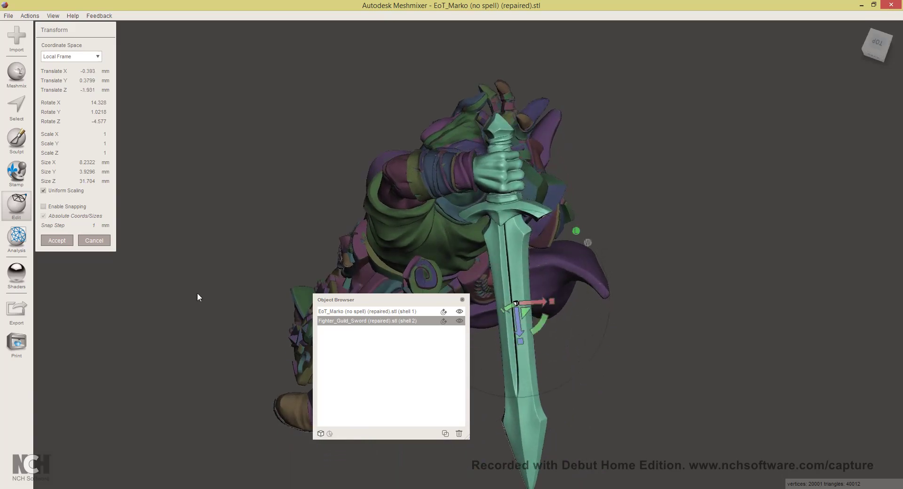
left_click(67, 246)
right_click_drag(572, 253, 400, 146)
left_click(70, 61)
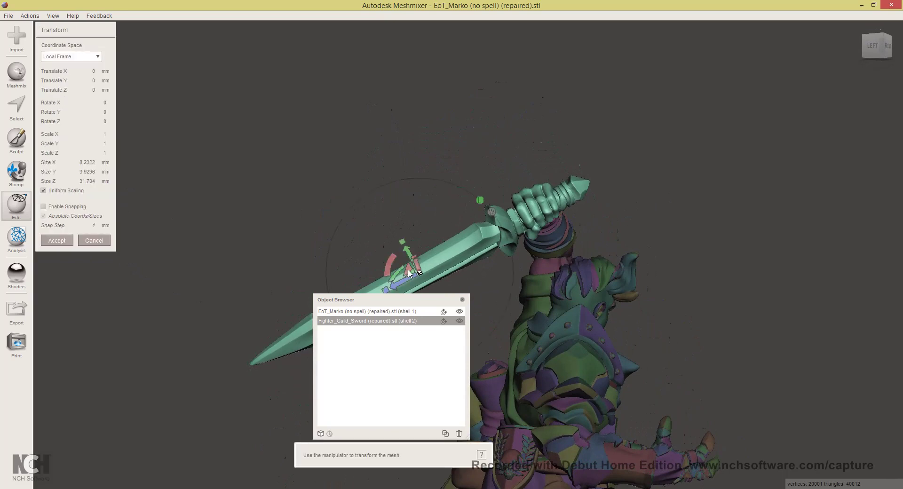
Accept the sword's final small position nudge
left_click(56, 240)
right_click_drag(688, 206, 698, 259)
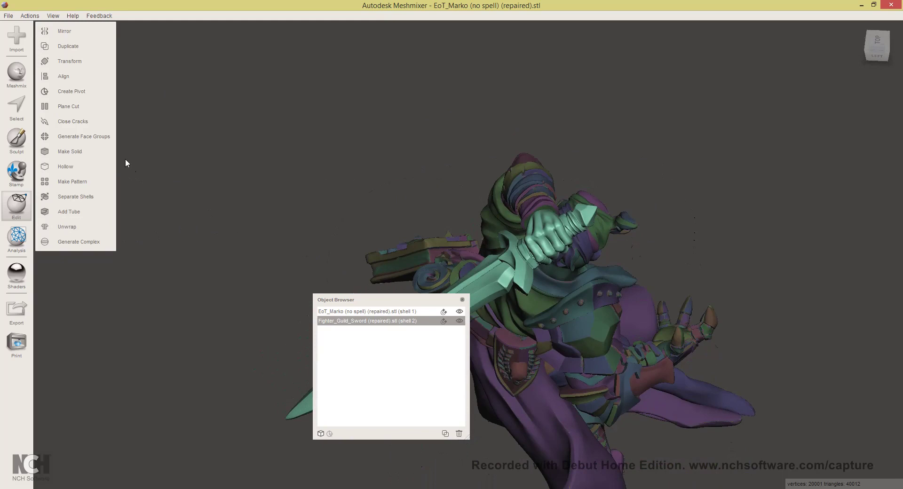
right_click_drag(489, 237, 534, 227)
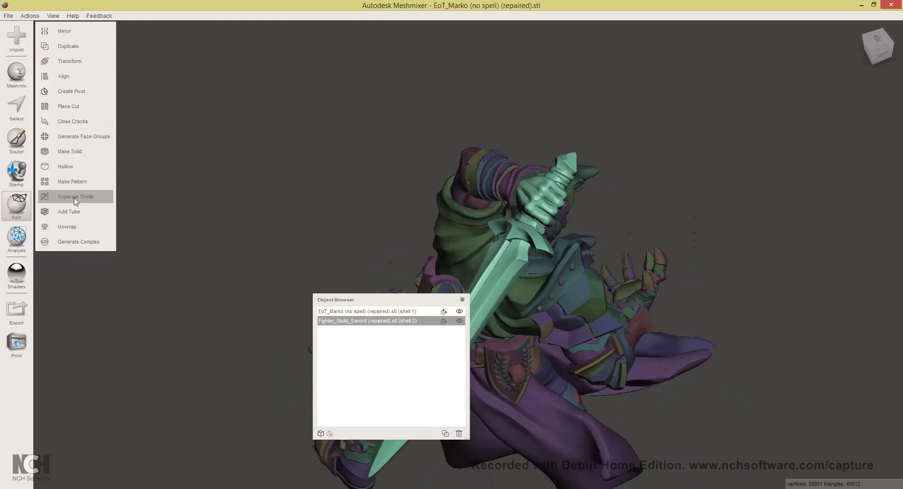
Duplicate the sword, hide the copy, and reselect the original sword
left_click(75, 48)
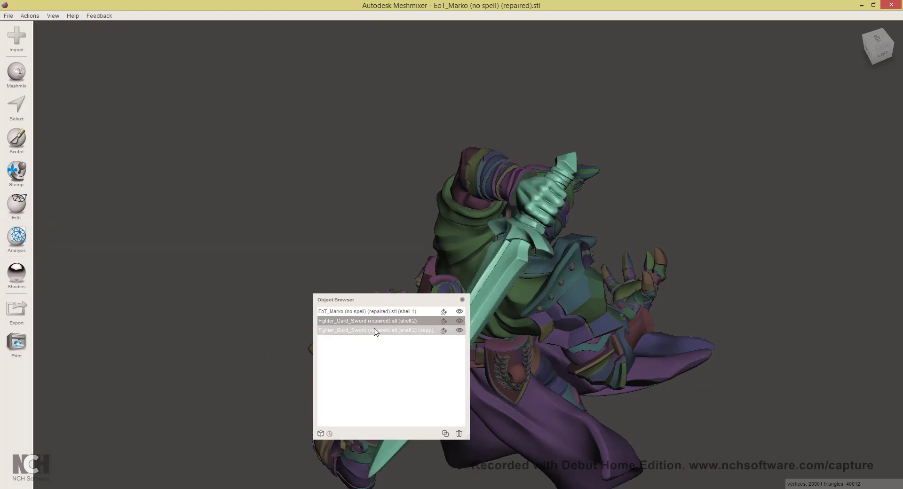
left_click(376, 332)
left_click(459, 331)
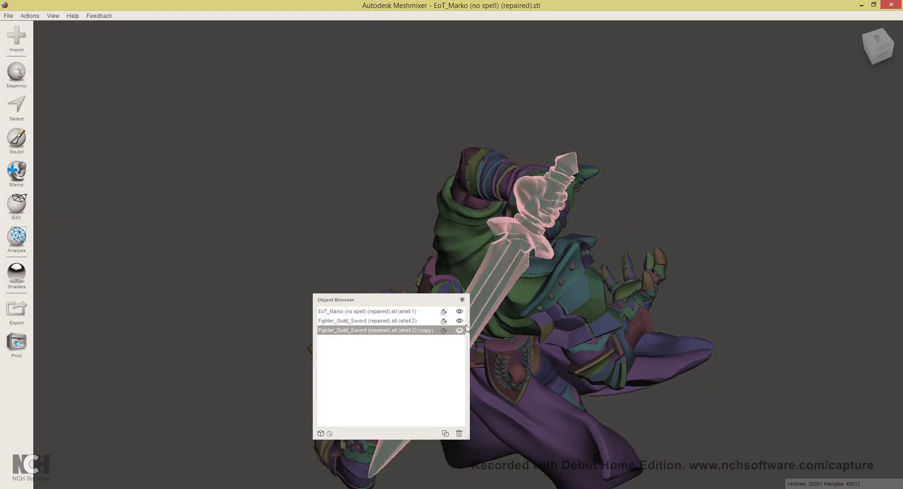
left_click(524, 231)
right_click_drag(524, 231, 456, 203)
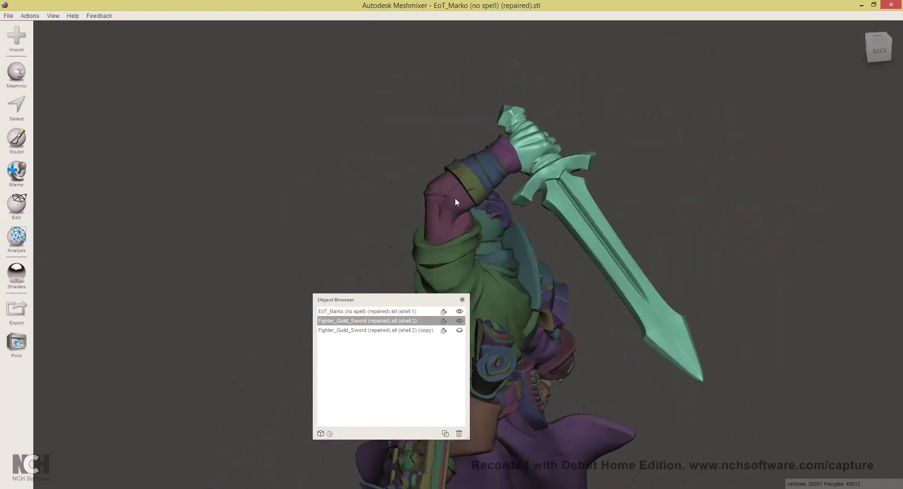
Select the figure then the sword and preview a Boolean Difference cutting the wrist socket
left_click(456, 203, "shift")
right_click_drag(535, 154, 572, 257)
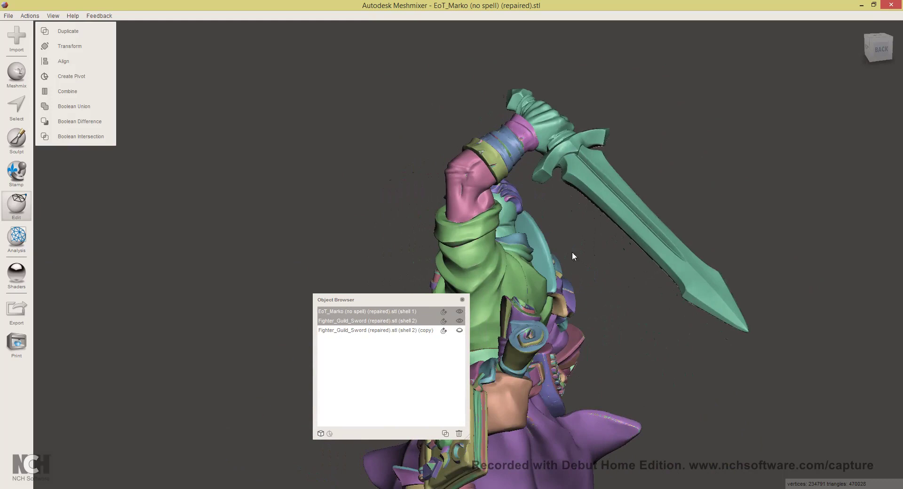
left_click(494, 217)
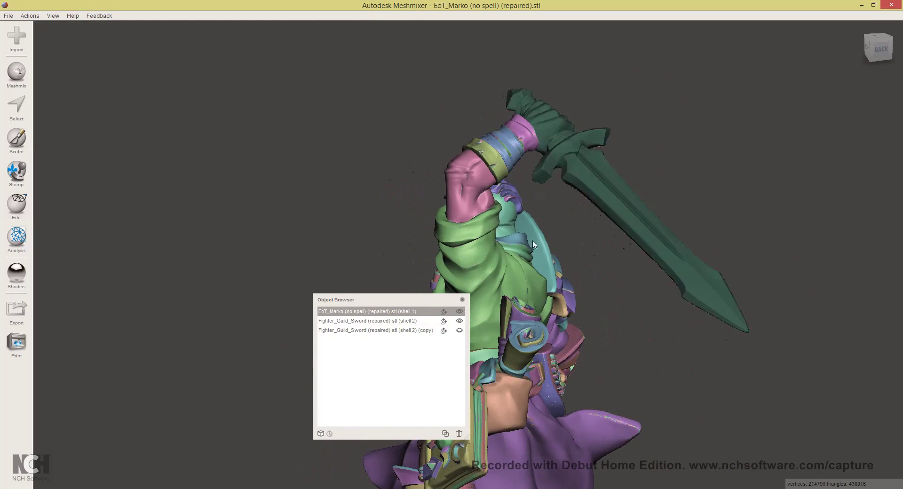
left_click(573, 140, "shift")
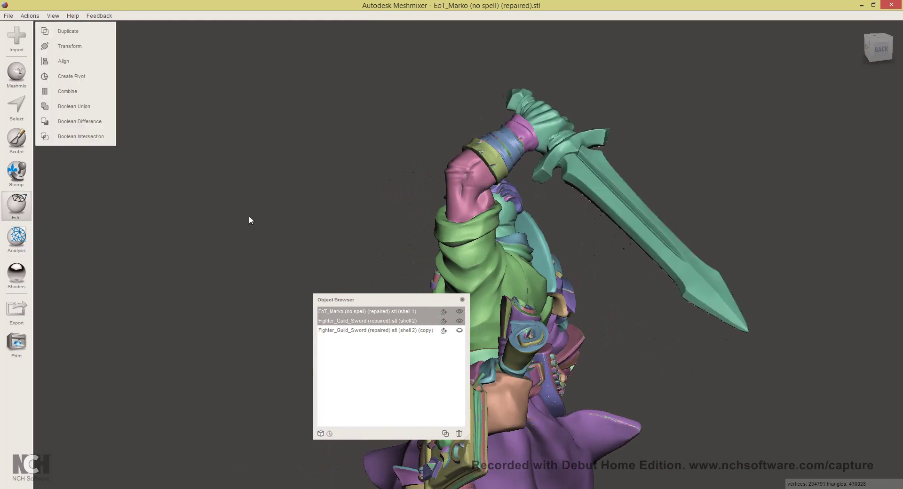
left_click(79, 122)
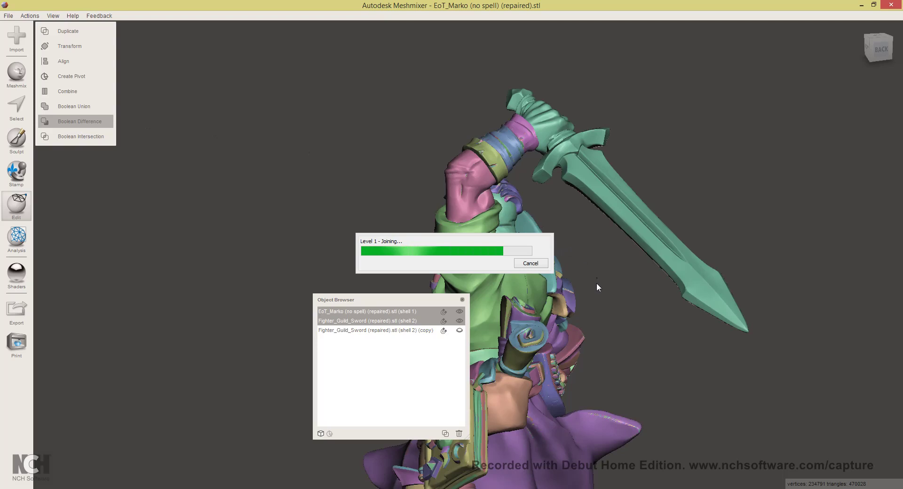
right_click_drag(534, 238, 429, 168)
right_click_drag(374, 121, 541, 202)
Cancel the Difference preview and nudge the sword slightly within the fist with Transform
left_click(94, 250)
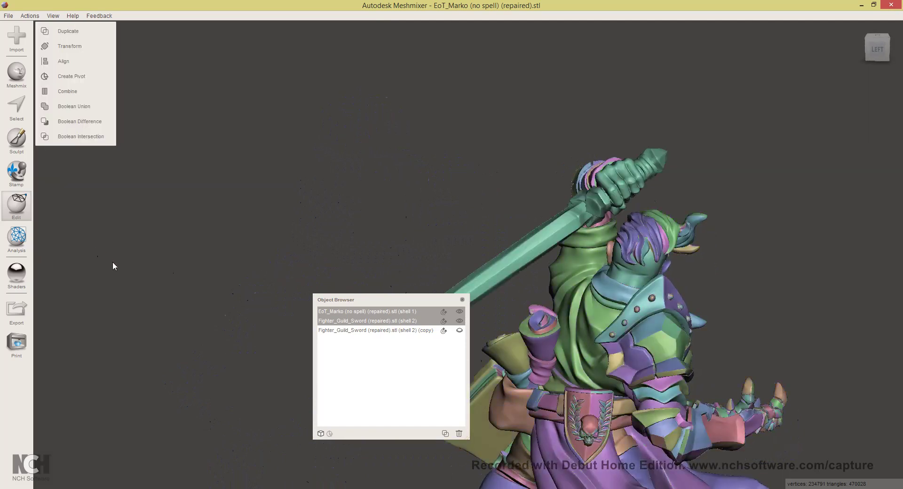
left_click(78, 46)
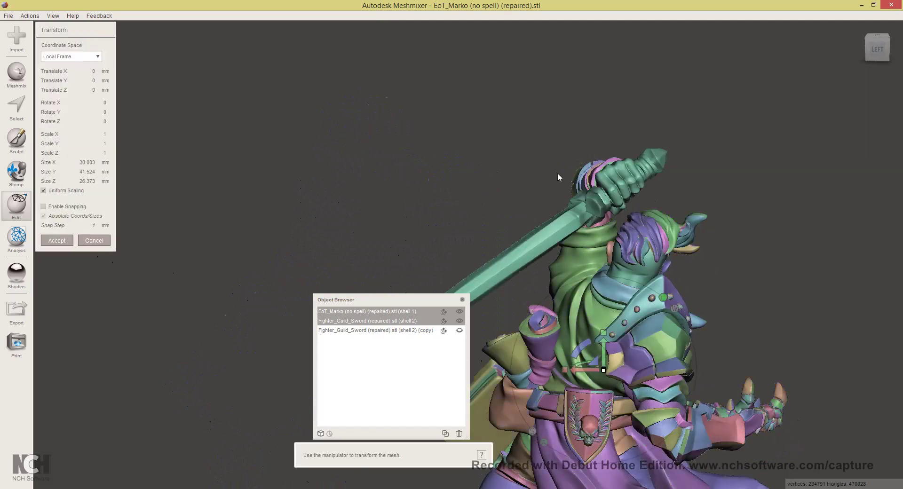
left_click(94, 240)
left_click(22, 207)
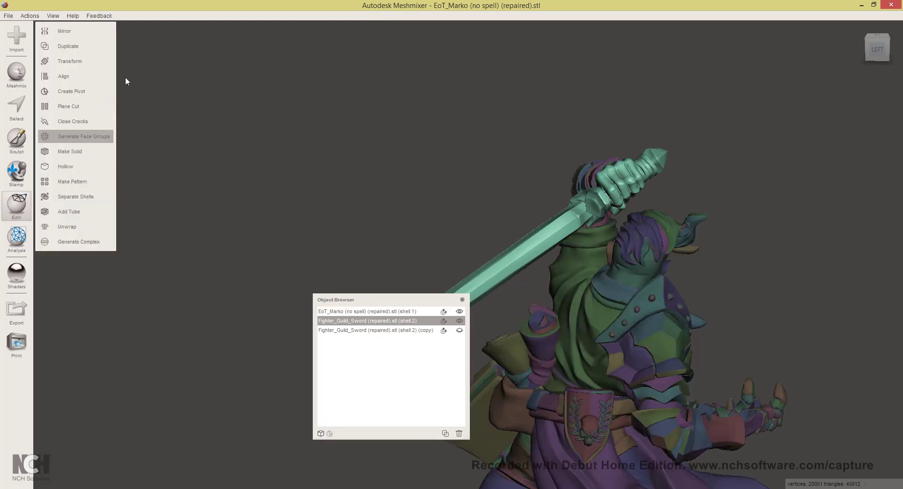
left_click(98, 62)
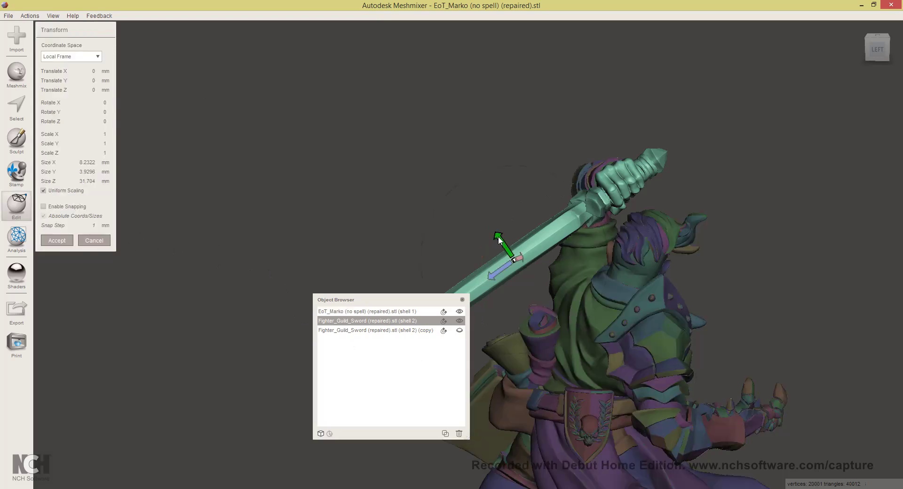
left_click_drag(499, 239, 499, 266)
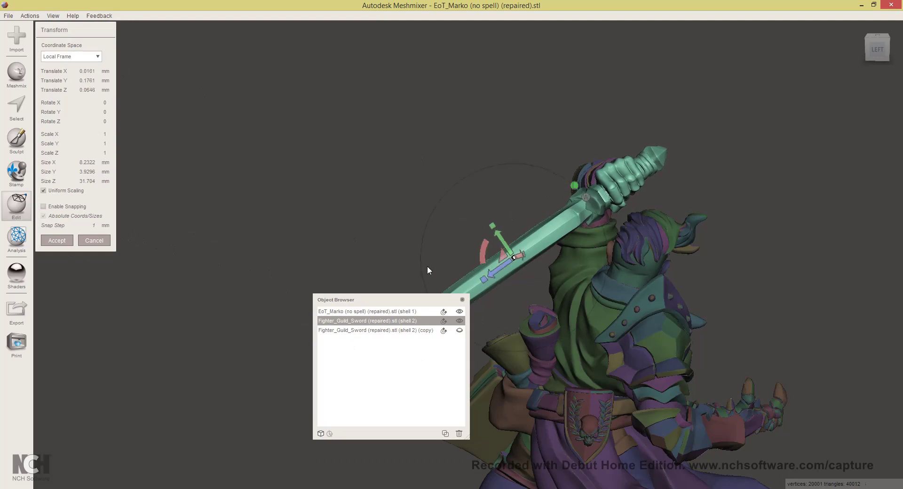
left_click(57, 241)
Select the figure and sword, apply Boolean Difference, and accept the socket cut
left_click(599, 282)
left_click(548, 224, "shift")
left_click(16, 205)
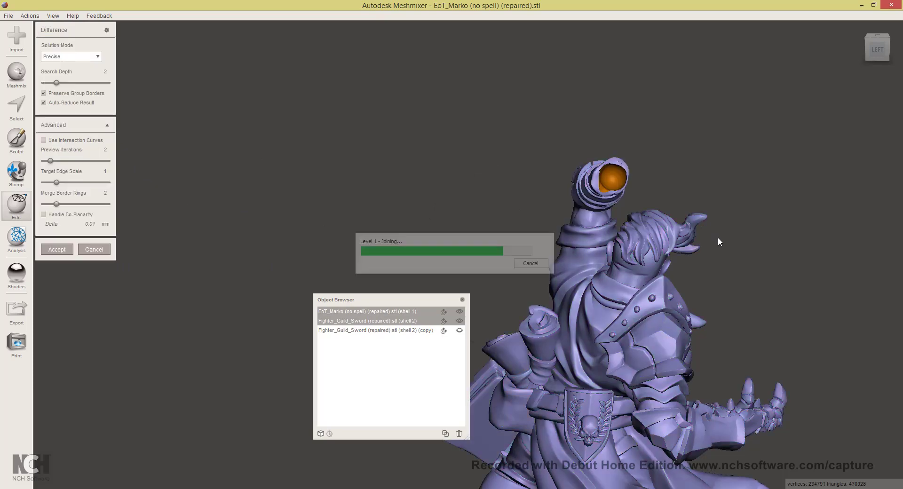
right_click_drag(625, 245, 639, 271)
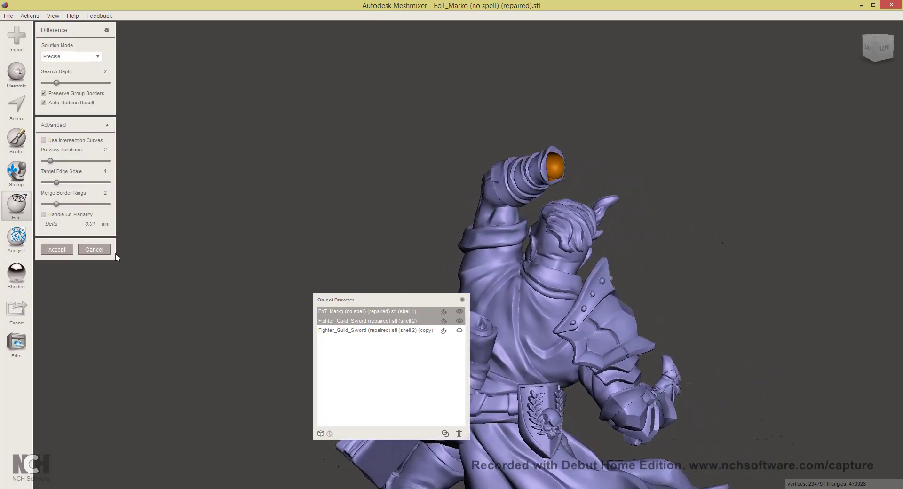
left_click(57, 249)
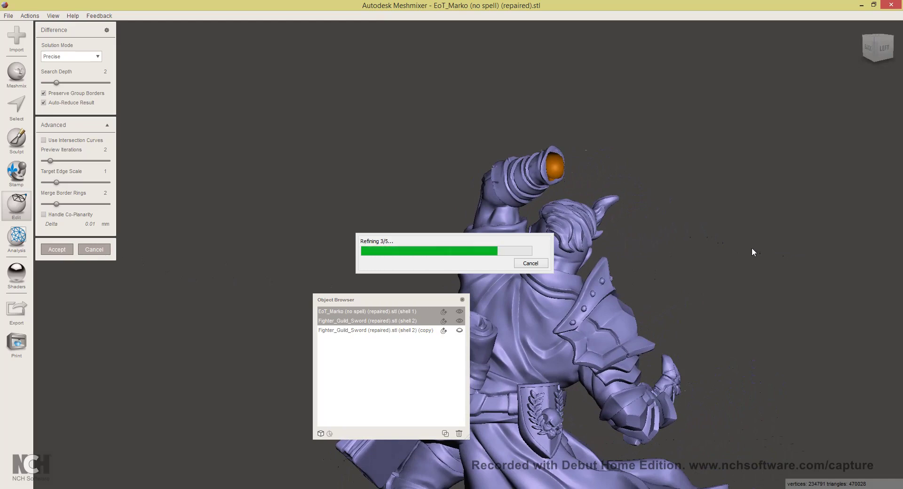
right_click_drag(706, 328, 586, 310)
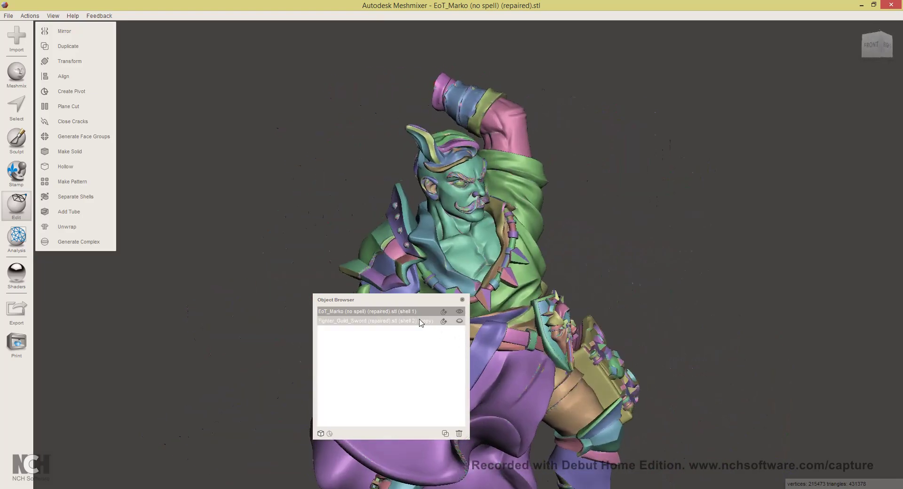
Hide the sword copy and select the figure's body mesh
left_click(459, 322)
left_click(459, 322)
right_click_drag(453, 204, 527, 215)
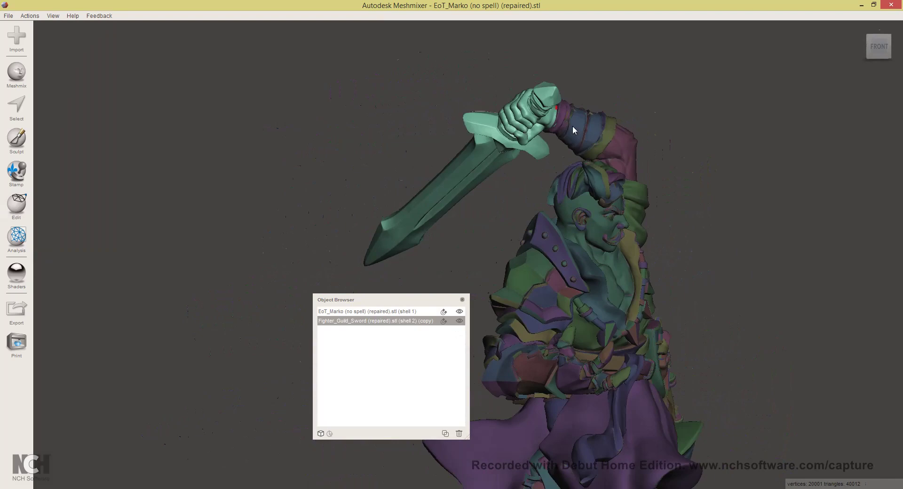
left_click(614, 281)
right_click_drag(612, 346, 591, 313)
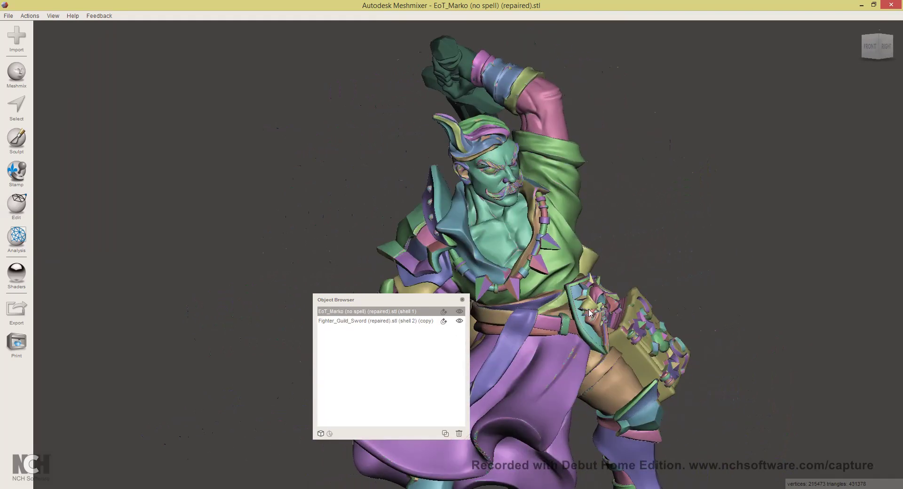
Export the figure as STL to modular-mini, appending (modular to its file name, despite the non-manifold warning
left_click(16, 313)
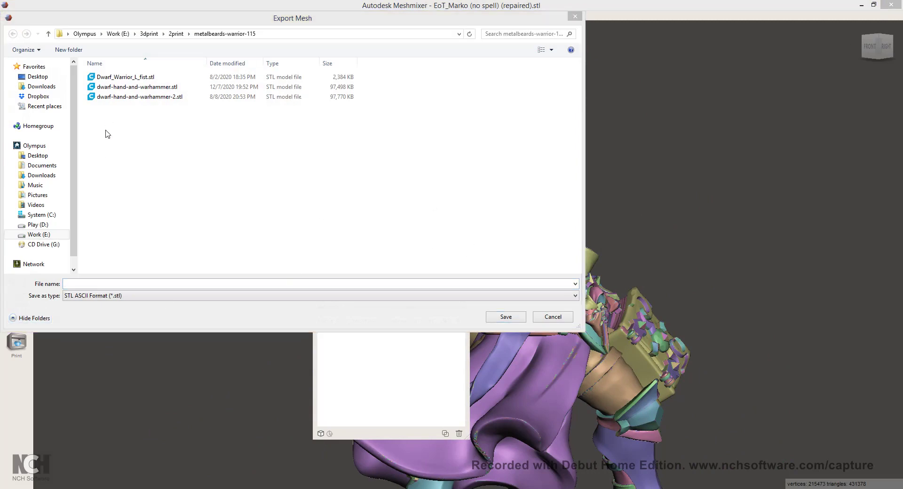
type("E:\\youtube\\modular-mini")
key("Return")
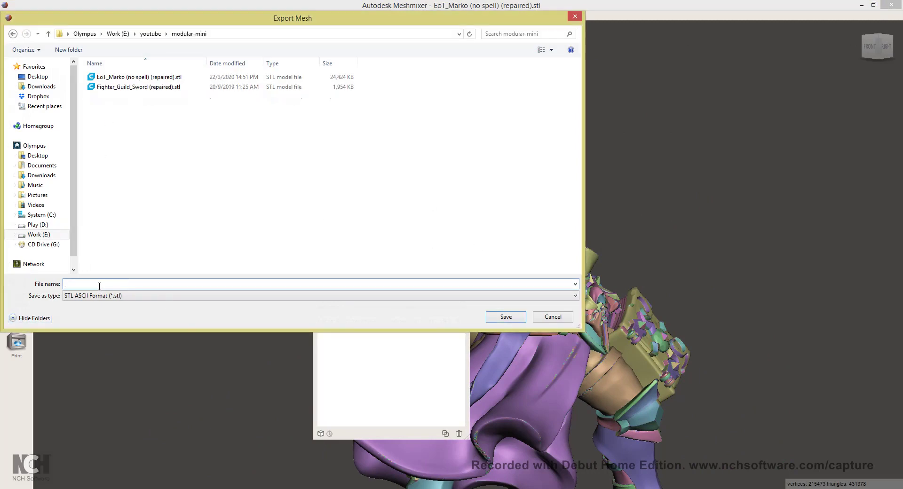
left_click(141, 77)
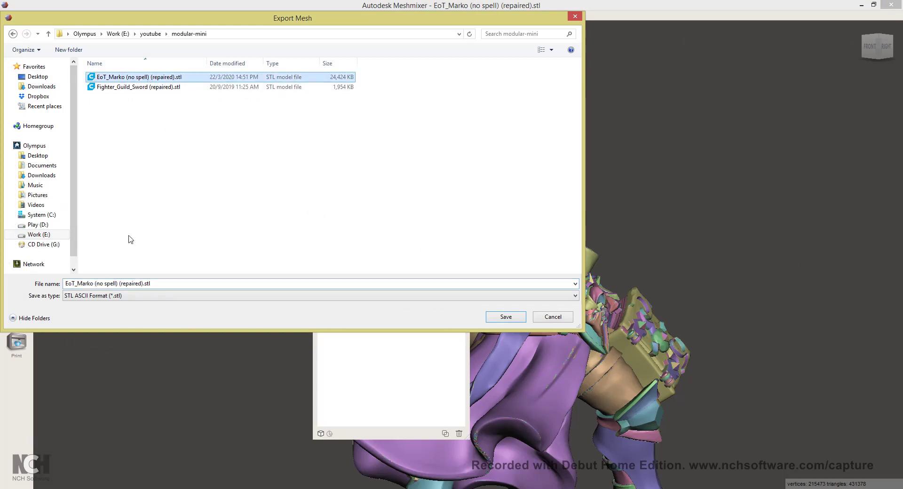
left_click(144, 283)
left_click(243, 297)
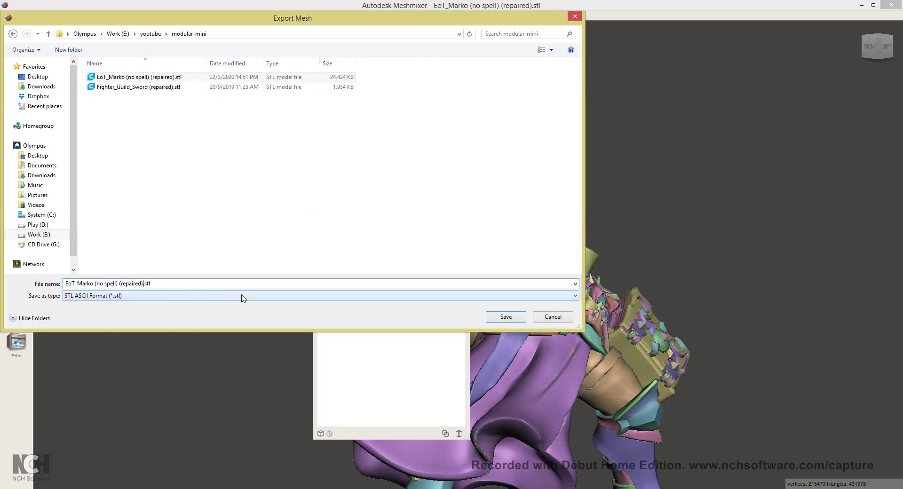
type("(modular")
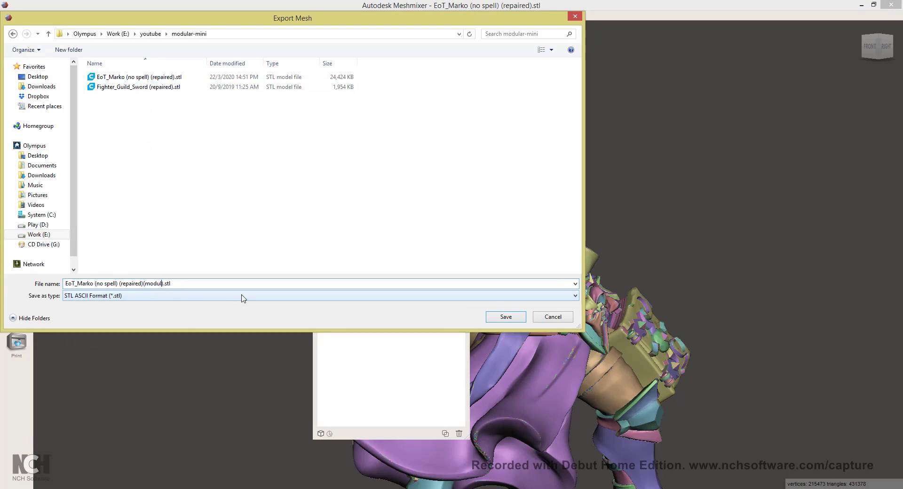
key("Return")
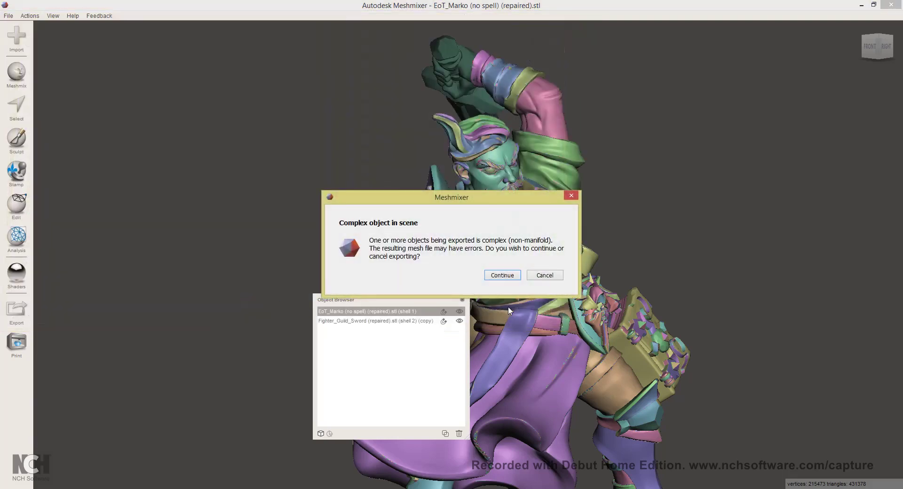
left_click(500, 276)
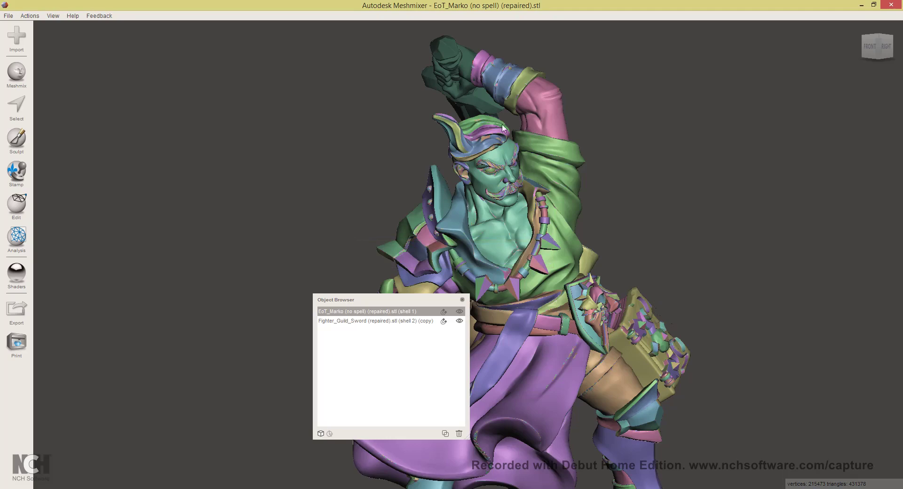
Export the selected sword as 'Marko (sword)' to the modular-mini folder
left_click(467, 95)
right_click_drag(467, 94, 102, 193)
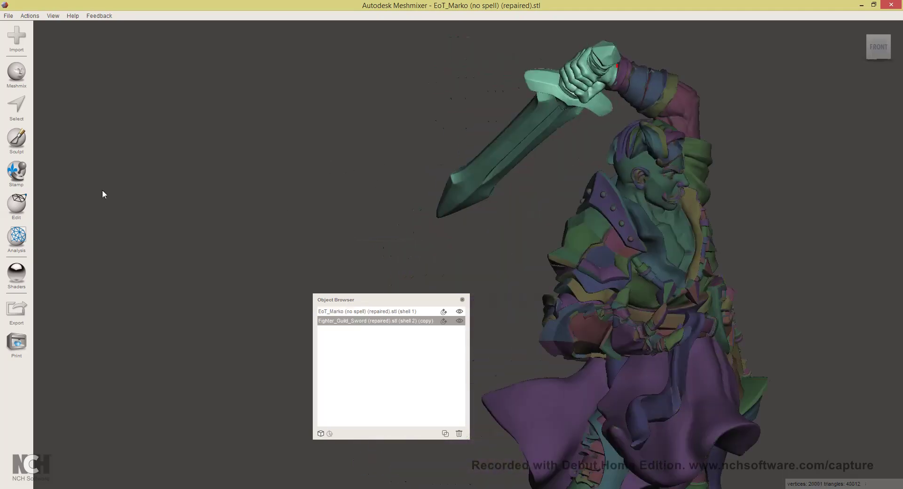
left_click(12, 310)
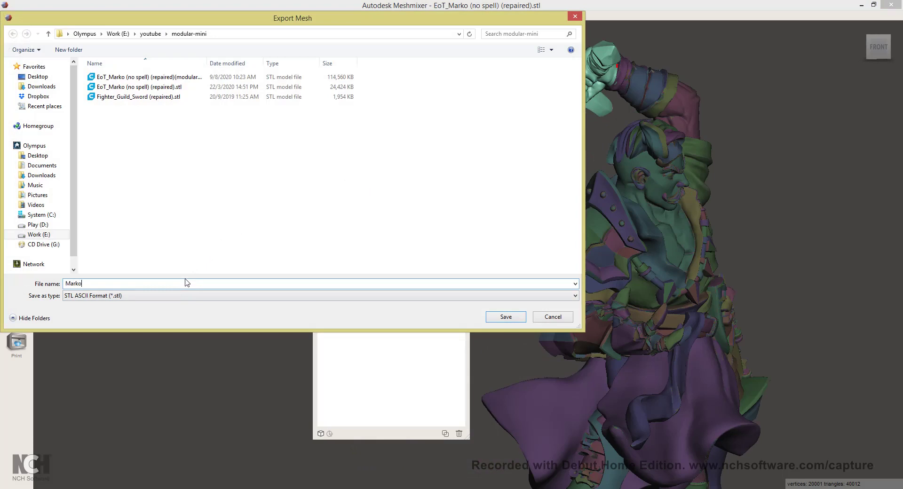
type("Marko (sword)")
key("Return")
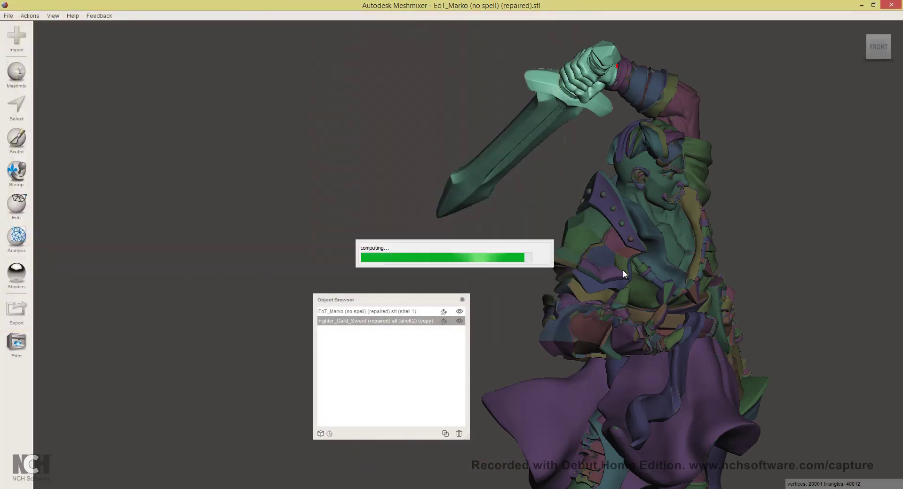
Orbit around the model to inspect the sword and figure from front, side and behind
right_click_drag(682, 196, 617, 192)
right_click_drag(613, 207, 503, 122)
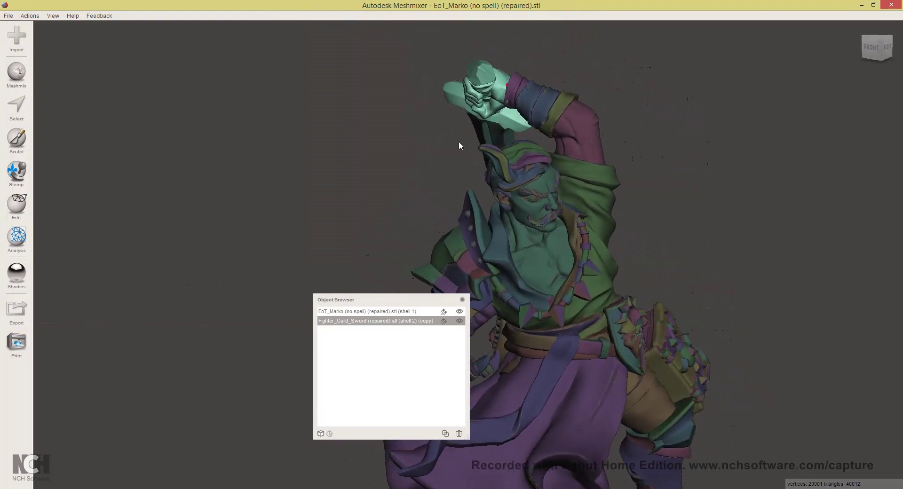
right_click_drag(460, 146, 617, 232)
right_click_drag(457, 138, 506, 140)
Transform the sword, shifting it about -0.242, 0.3187, -0.807 mm in X, Y, Z
left_click(507, 138)
left_click(552, 134)
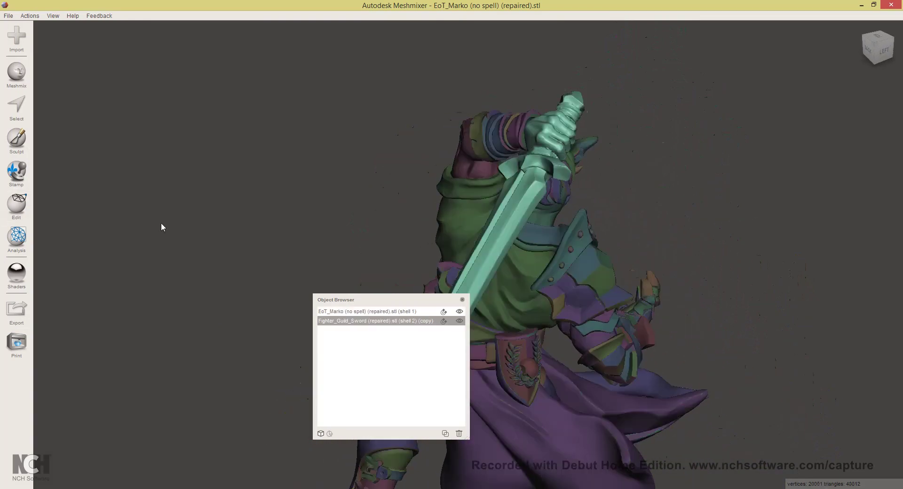
left_click(27, 210)
left_click(64, 60)
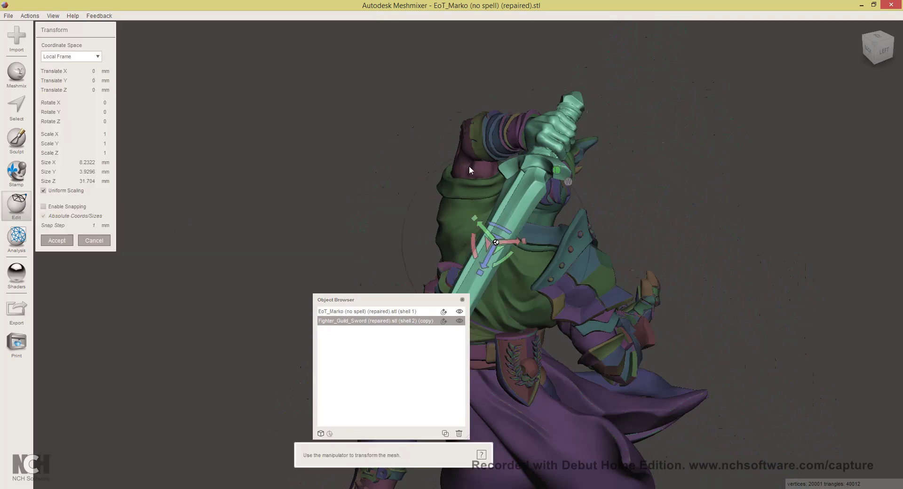
right_click_drag(470, 167, 498, 237)
mouse_move(498, 237)
left_mouse_down()
mouse_move(521, 237)
mouse_move(499, 237)
mouse_move(565, 216)
mouse_move(506, 236)
mouse_move(533, 239)
mouse_move(503, 235)
left_mouse_up()
right_click_drag(574, 226, 139, 298)
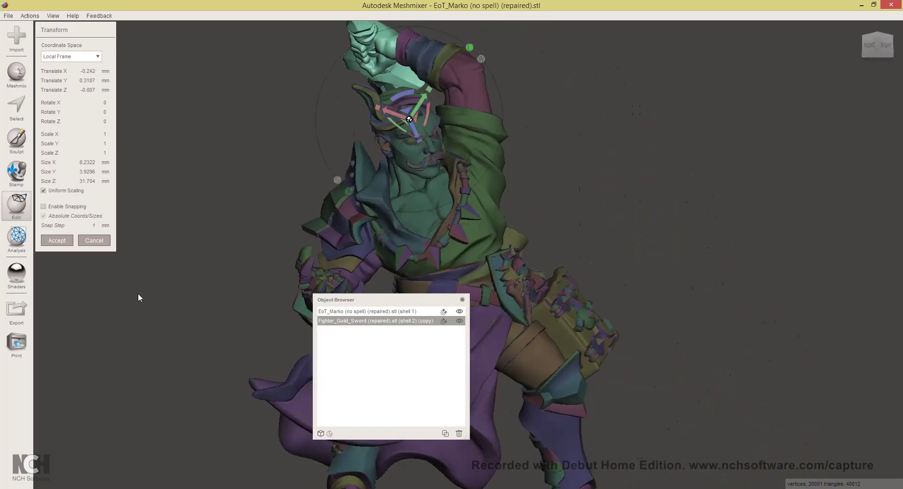